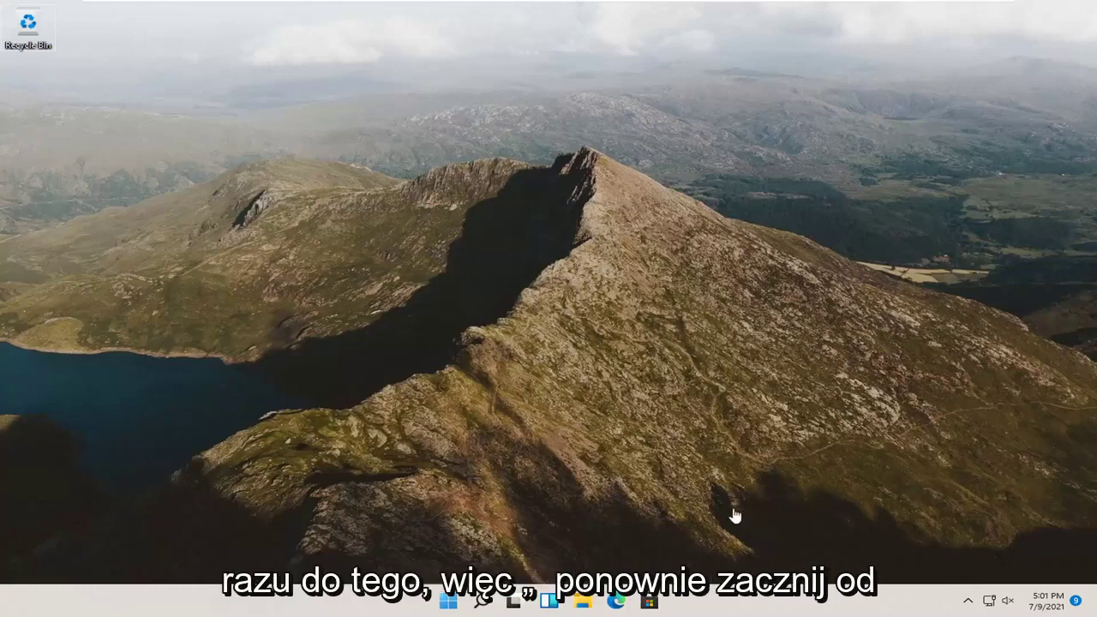
Step: Search Google for 'recuva' in a maximized Edge window
{"action": "left_click", "coordinate": [614, 603]}
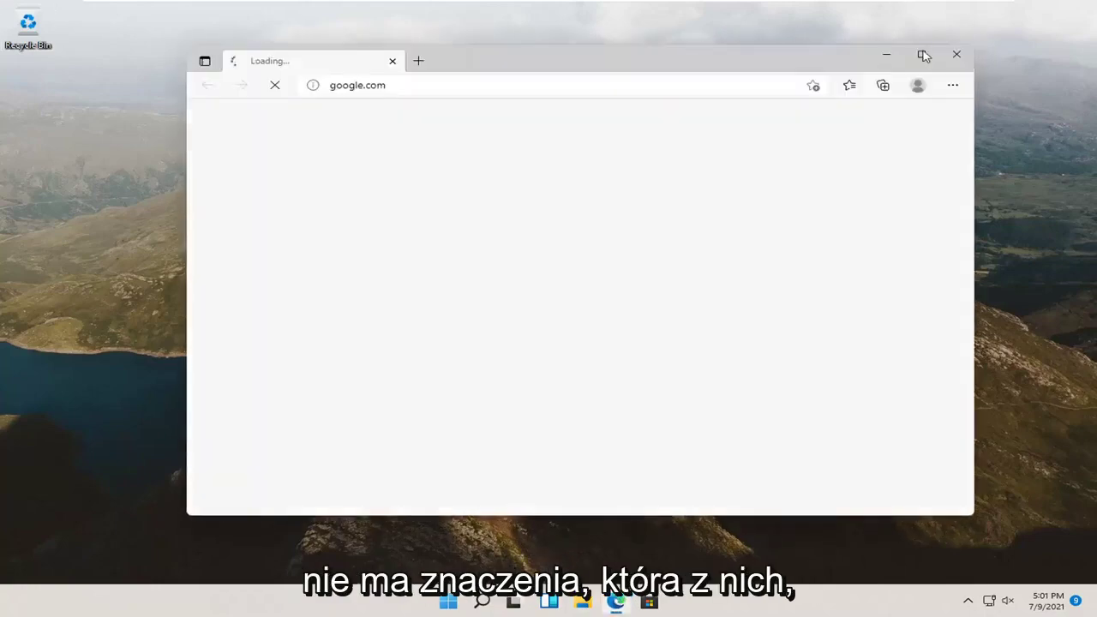
{"action": "left_click", "coordinate": [923, 55]}
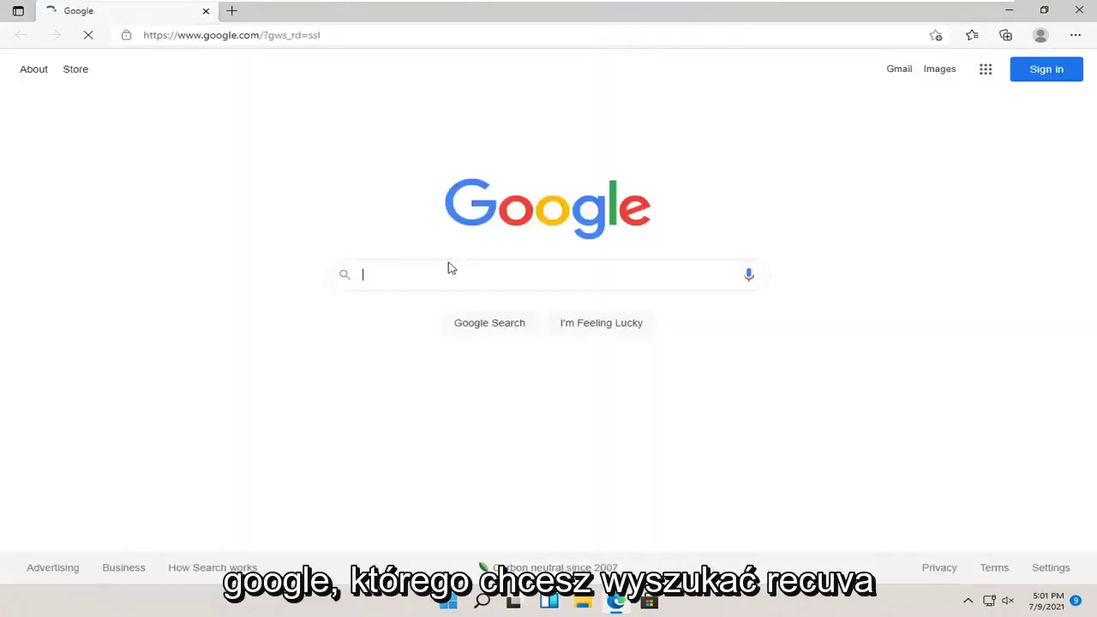
{"action": "left_click", "coordinate": [221, 34]}
{"action": "type", "text": "recuva"}
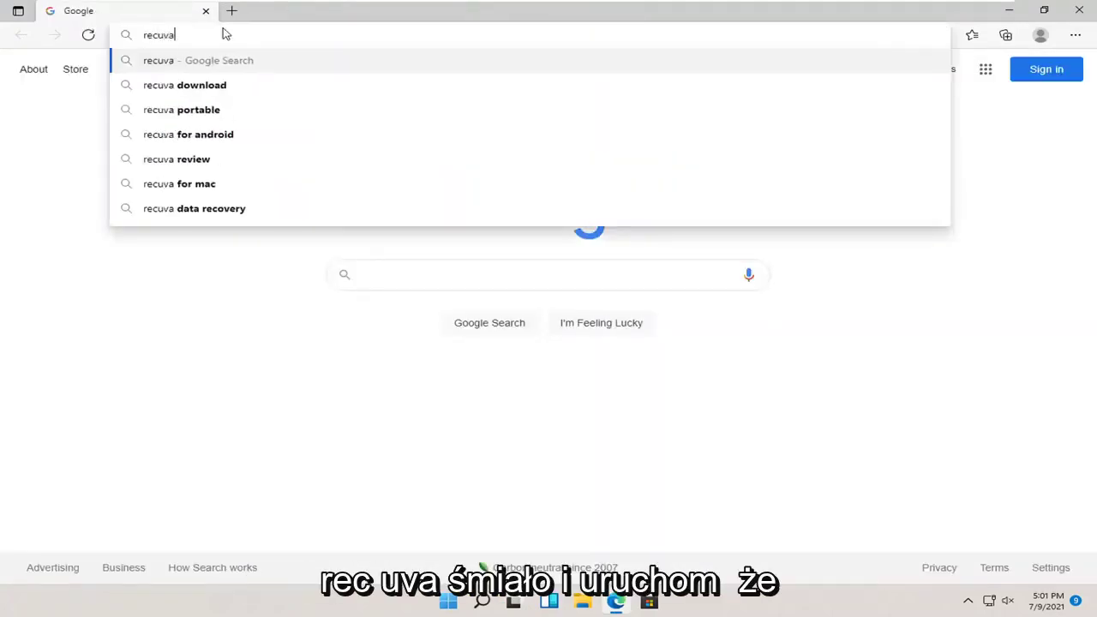
{"action": "key", "text": "Return"}
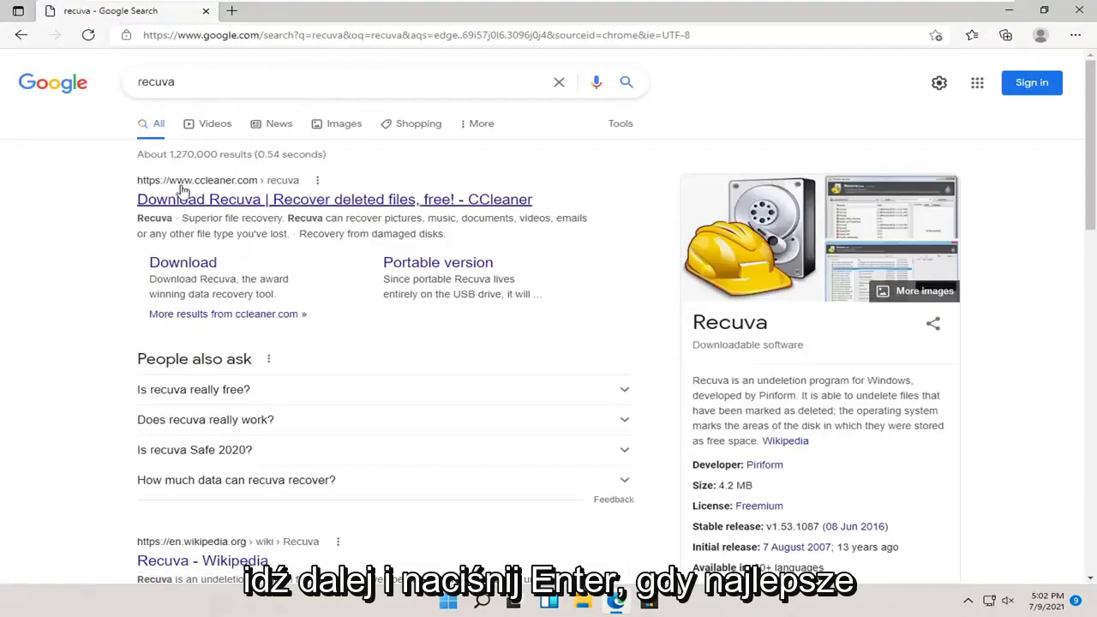
Step: Open the 'Download Recuva' ccleaner.com result and scroll through the product page
{"action": "left_click", "coordinate": [221, 204]}
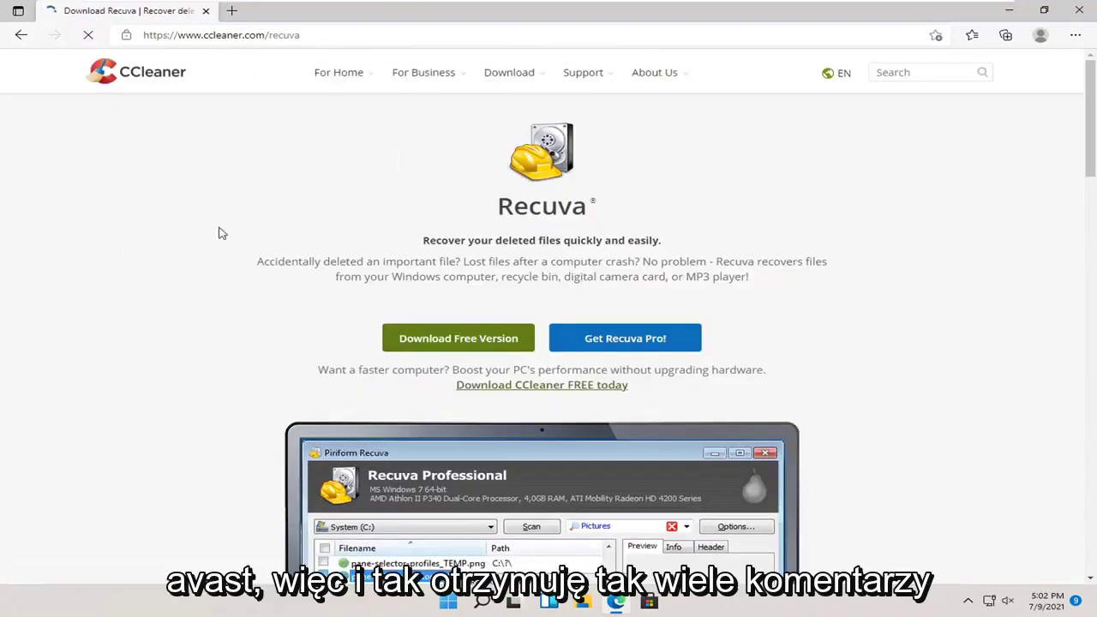
{"action": "scroll", "coordinate": [437, 292], "scroll_direction": "down", "scroll_amount": 1}
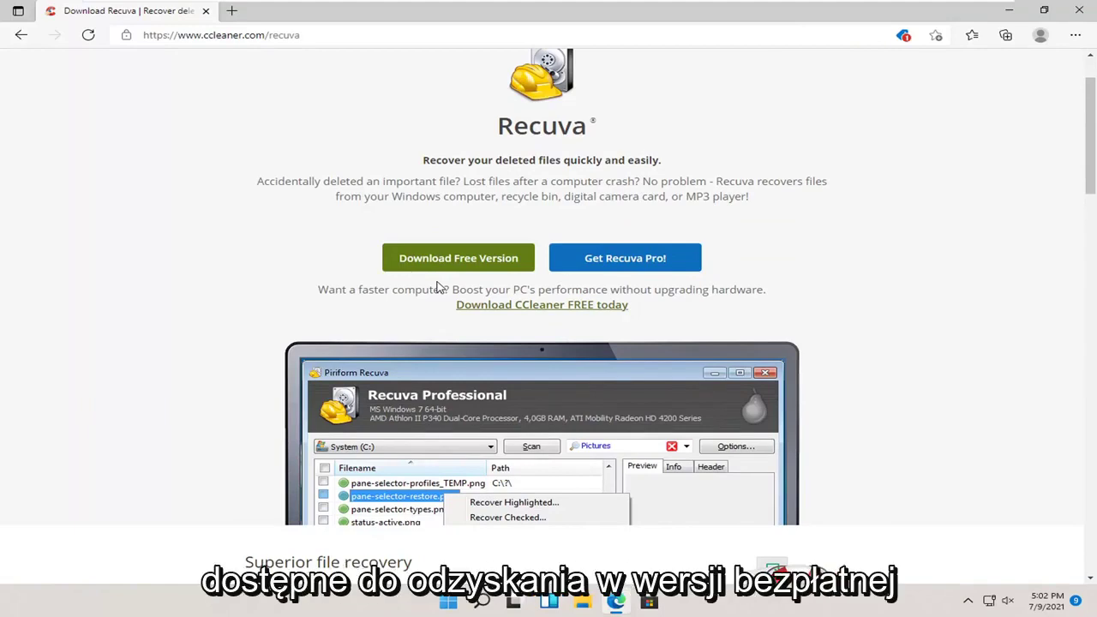
{"action": "scroll", "coordinate": [439, 287], "scroll_direction": "down", "scroll_amount": 1}
{"action": "scroll", "coordinate": [441, 288], "scroll_direction": "down", "scroll_amount": 1}
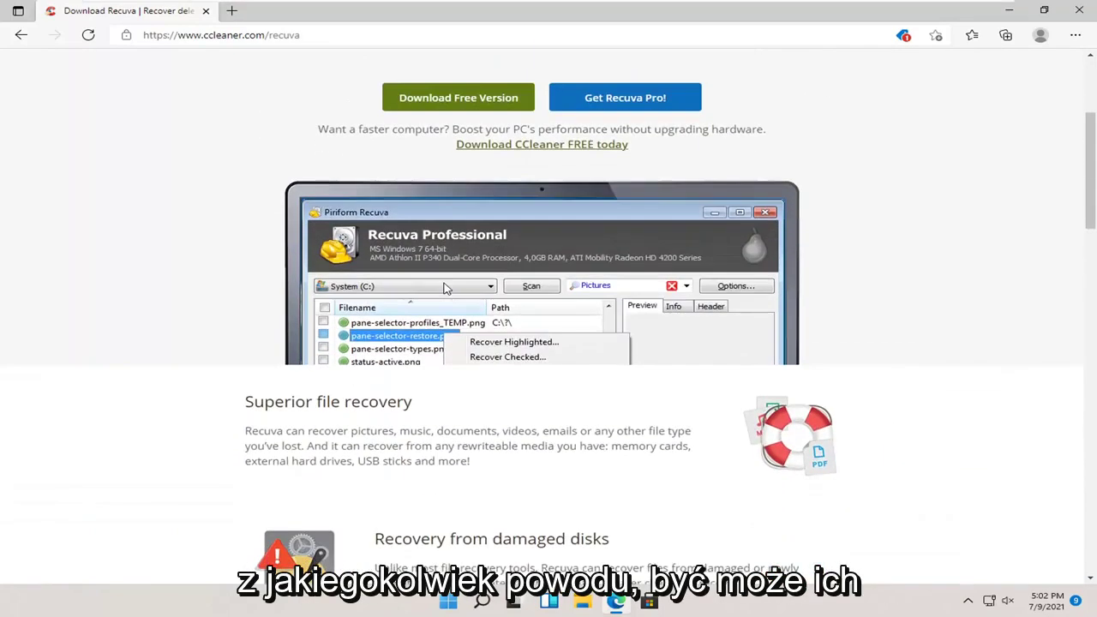
{"action": "scroll", "coordinate": [444, 289], "scroll_direction": "down", "scroll_amount": 1}
{"action": "scroll", "coordinate": [443, 289], "scroll_direction": "up", "scroll_amount": 1}
{"action": "scroll", "coordinate": [443, 289], "scroll_direction": "up", "scroll_amount": 3}
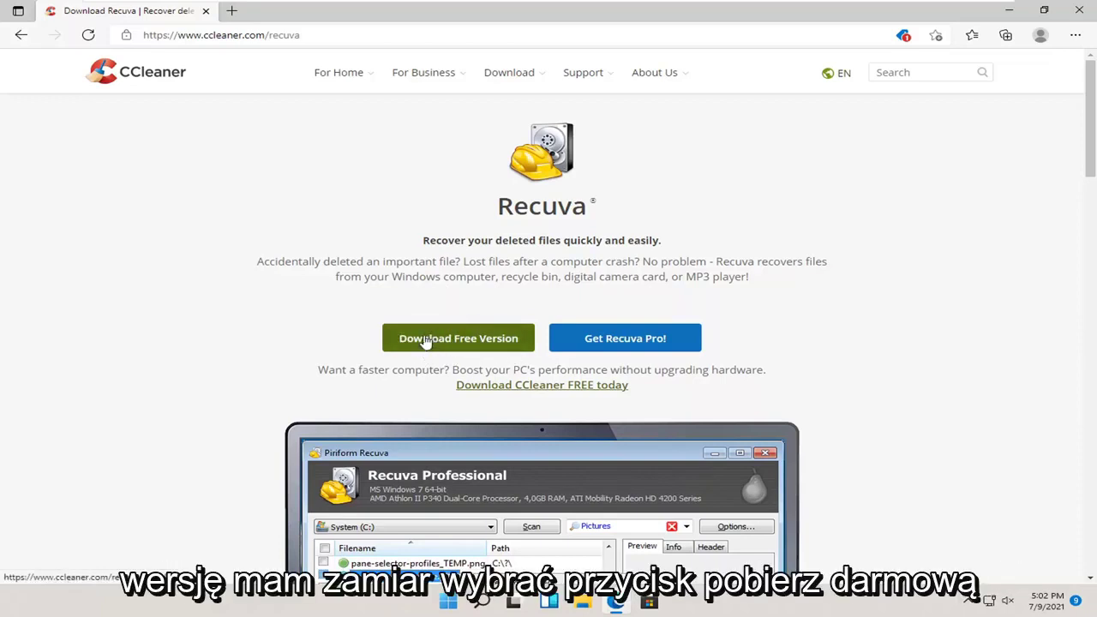
Step: Go to the Download Free Version page and scroll the Free vs Professional comparison
{"action": "left_click", "coordinate": [487, 346]}
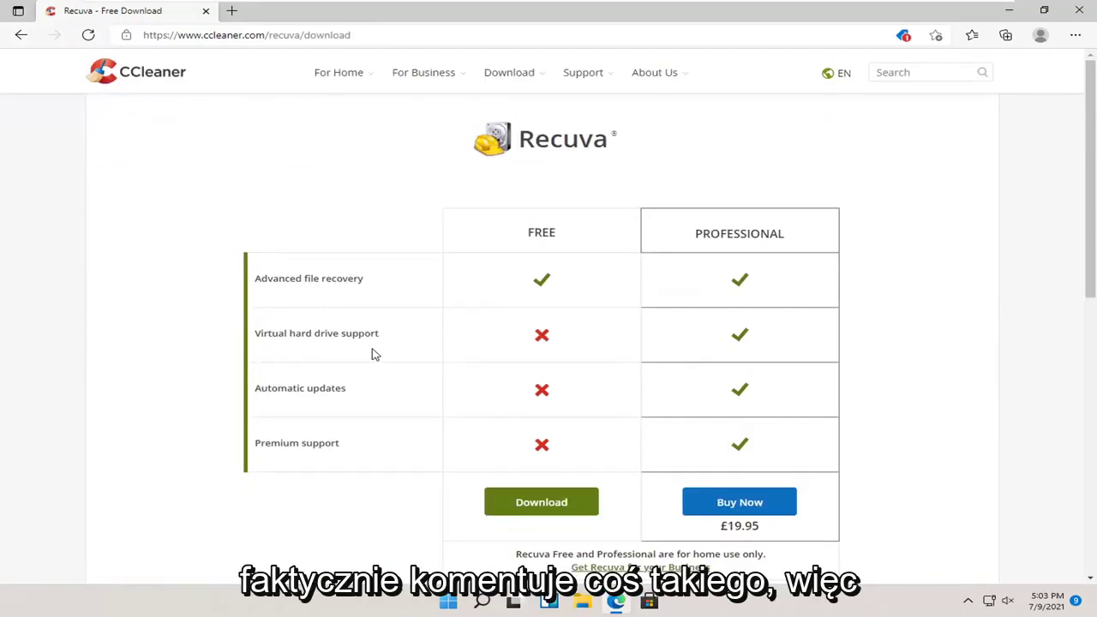
{"action": "scroll", "coordinate": [377, 347], "scroll_direction": "down", "scroll_amount": 1}
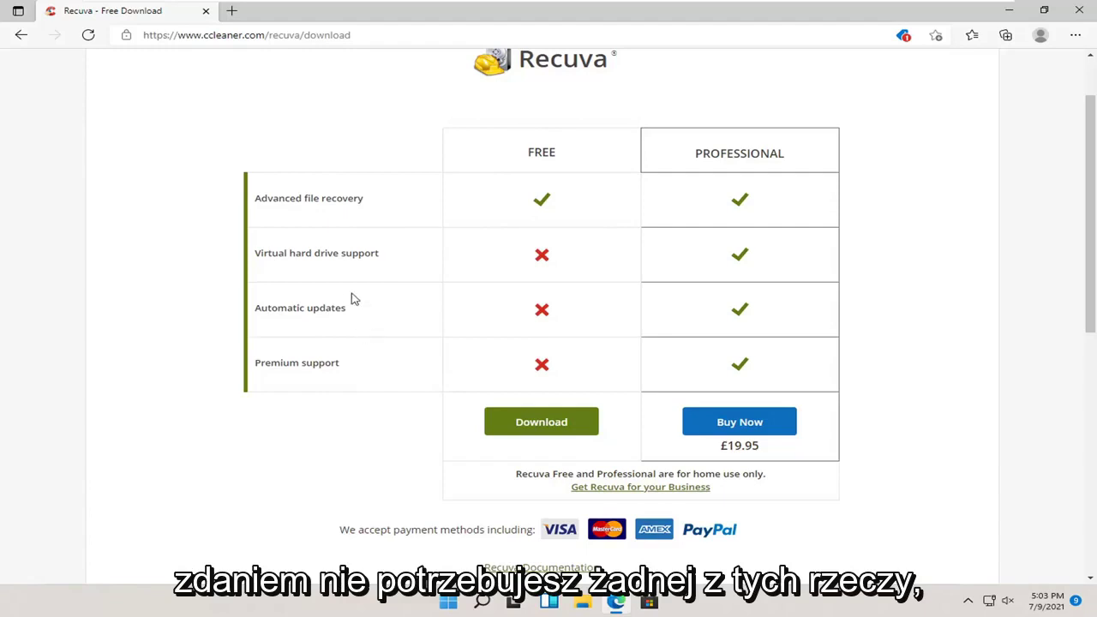
Step: Start downloading the free Recuva installer from the FREE column
{"action": "left_click", "coordinate": [519, 428]}
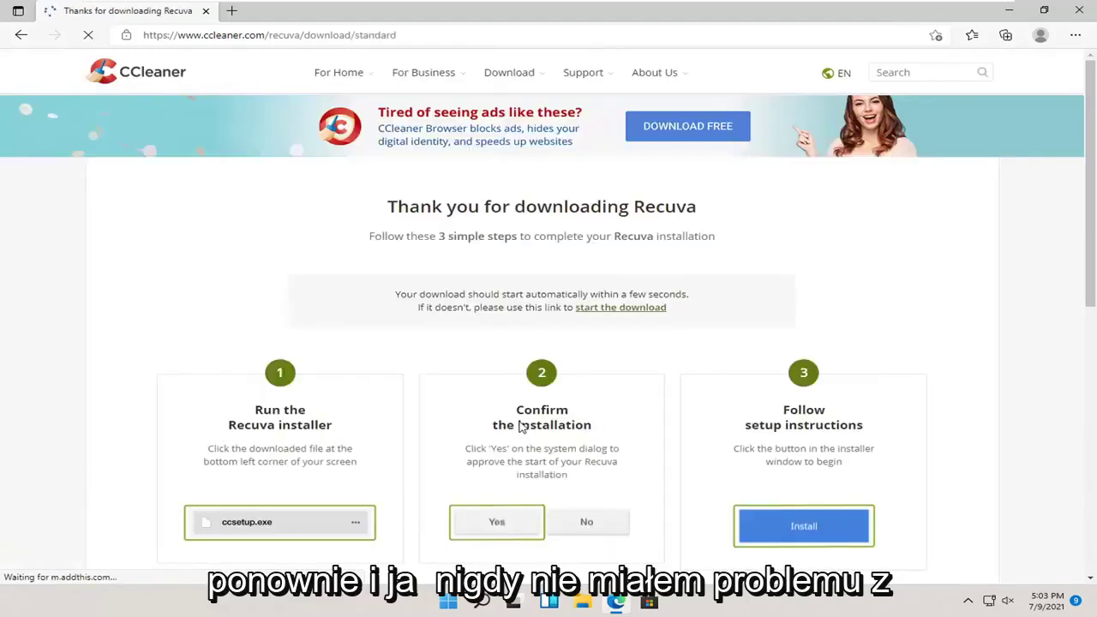
{"action": "scroll", "coordinate": [480, 394], "scroll_direction": "down", "scroll_amount": 1}
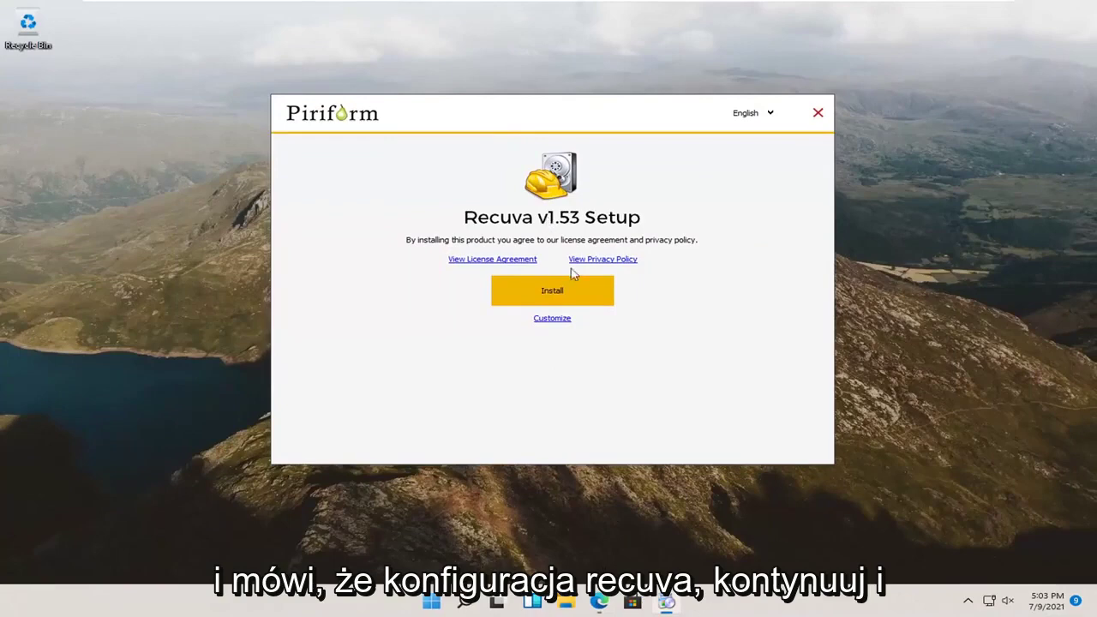
Step: Install Recuva with Start Menu and context-menu scan options off, keeping the desktop shortcut
{"action": "left_click", "coordinate": [547, 319]}
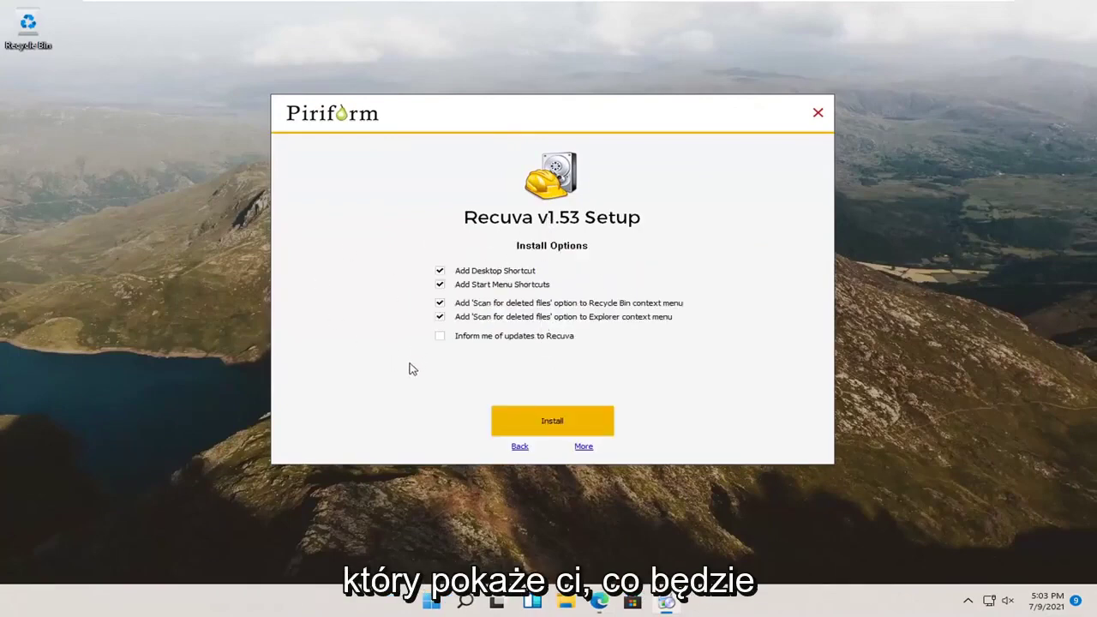
{"action": "left_click", "coordinate": [473, 271]}
{"action": "left_click", "coordinate": [473, 285]}
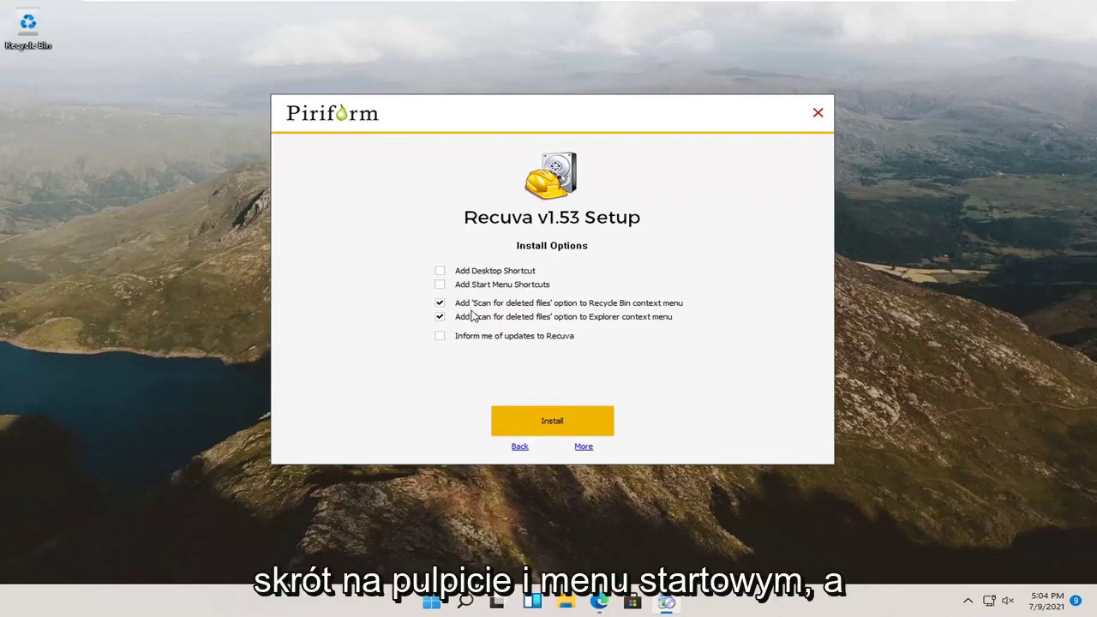
{"action": "left_click", "coordinate": [472, 305]}
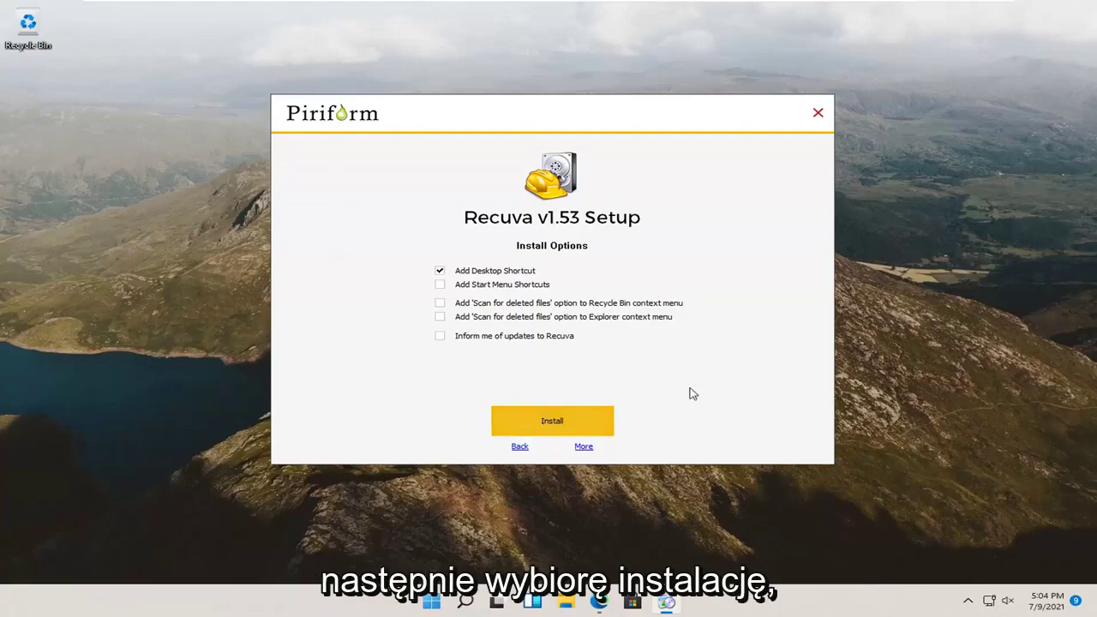
{"action": "left_click", "coordinate": [541, 423]}
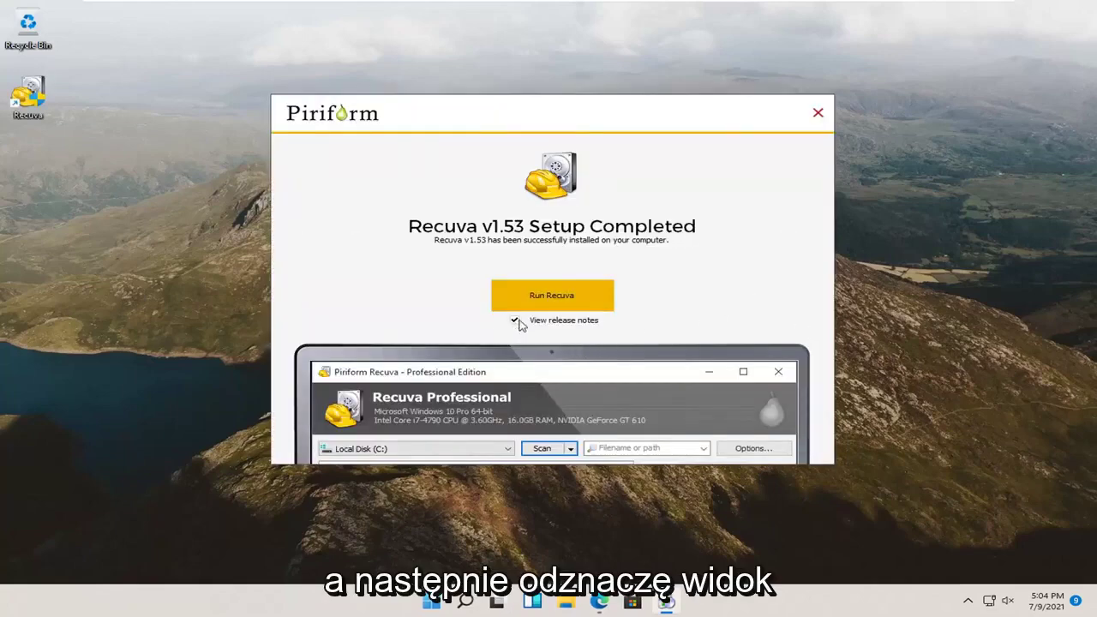
Step: Skip the release notes and launch Recuva from the final setup page
{"action": "left_click", "coordinate": [515, 322]}
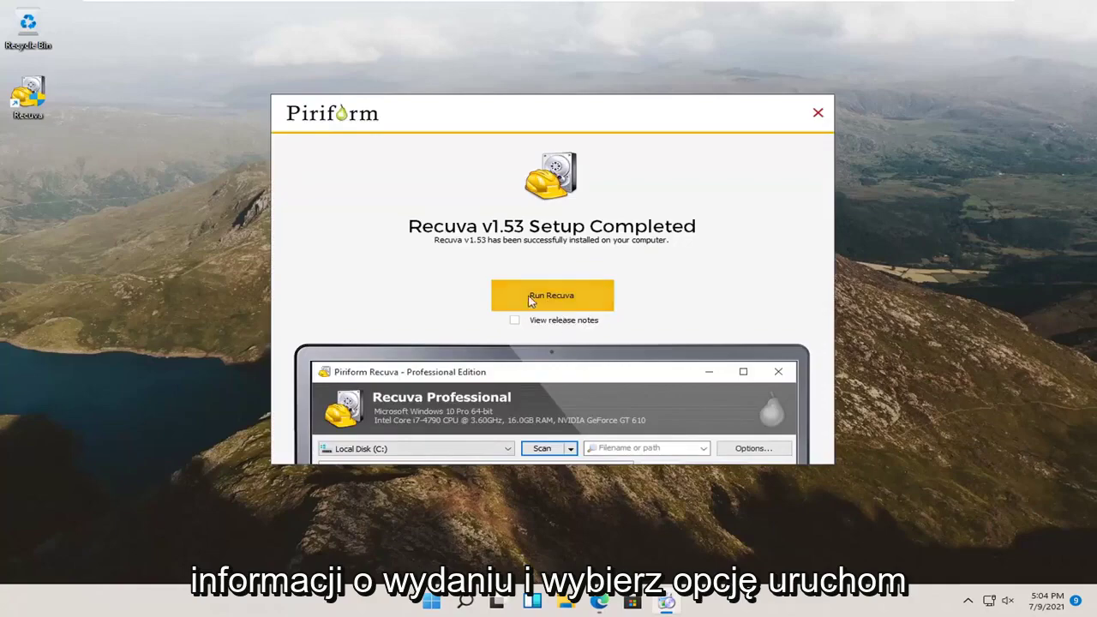
{"action": "left_click", "coordinate": [547, 299]}
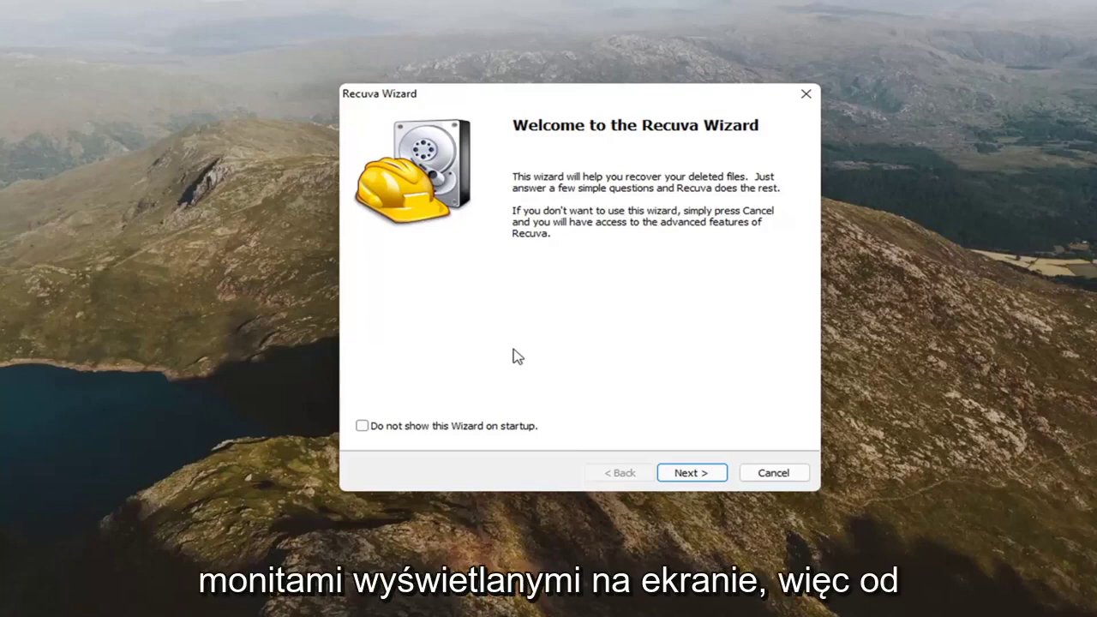
Step: Run the wizard with All Files and the 'I'm not sure' location, and start scanning
{"action": "left_click", "coordinate": [701, 479]}
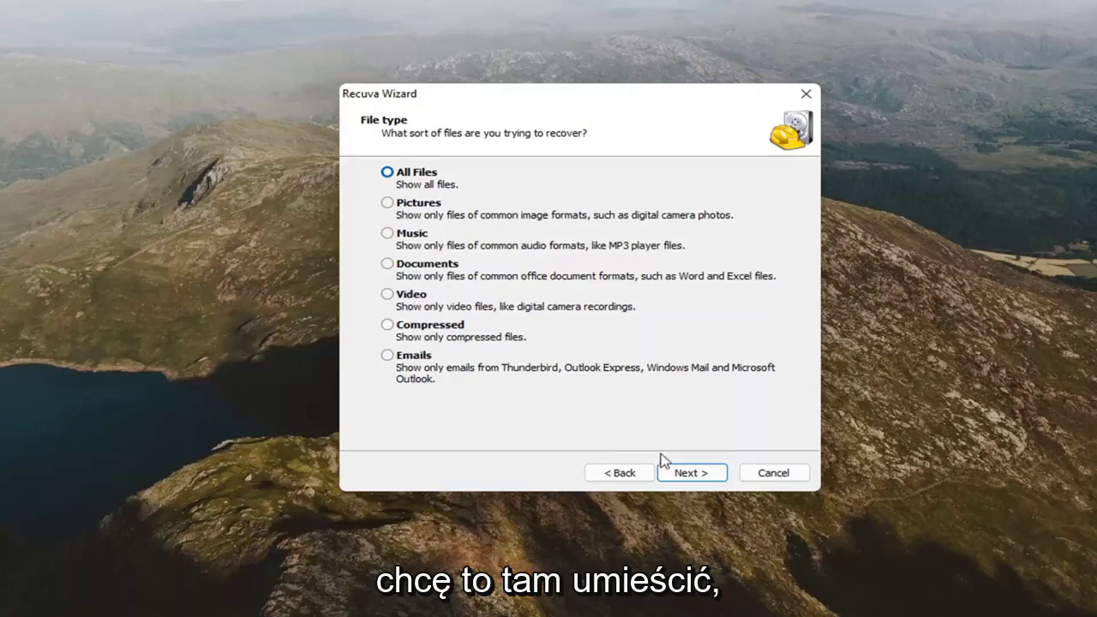
{"action": "left_click", "coordinate": [689, 474]}
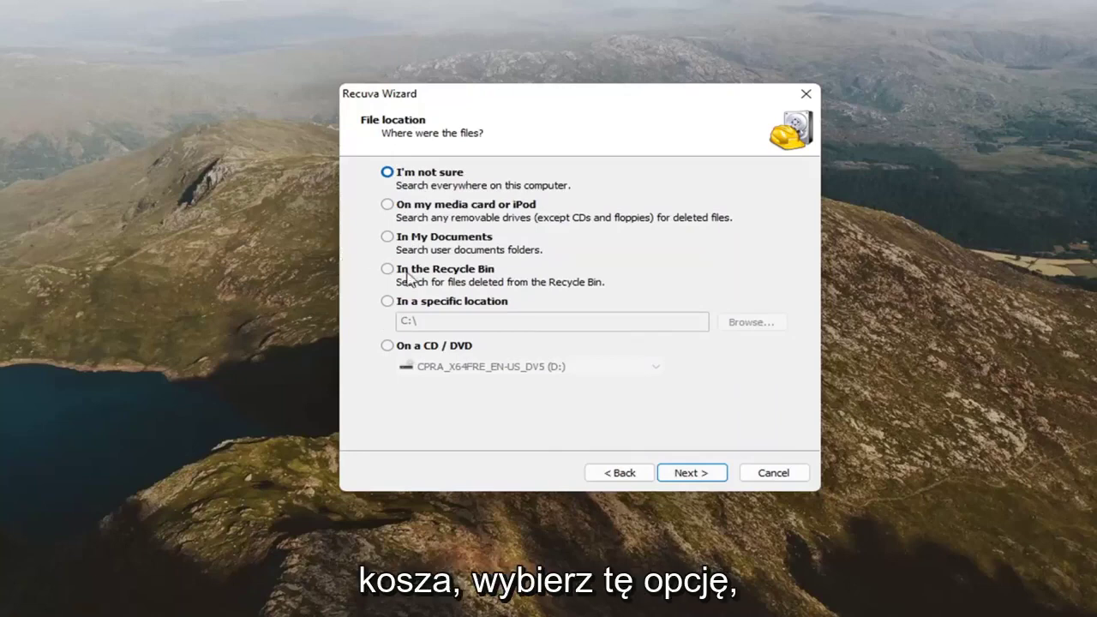
{"action": "left_click", "coordinate": [401, 271]}
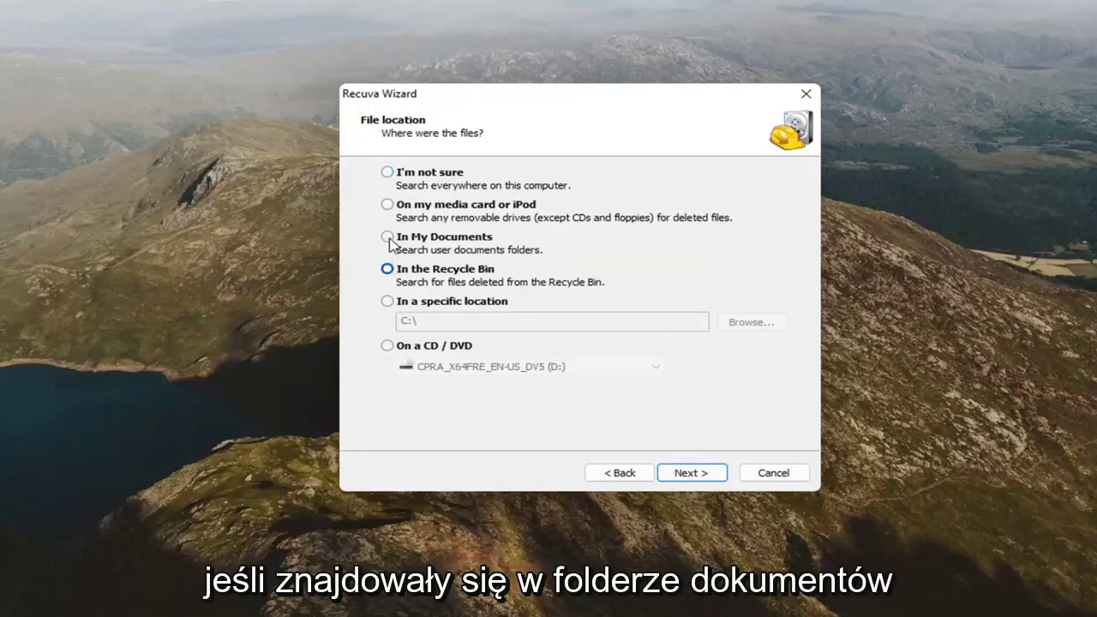
{"action": "left_click", "coordinate": [389, 240]}
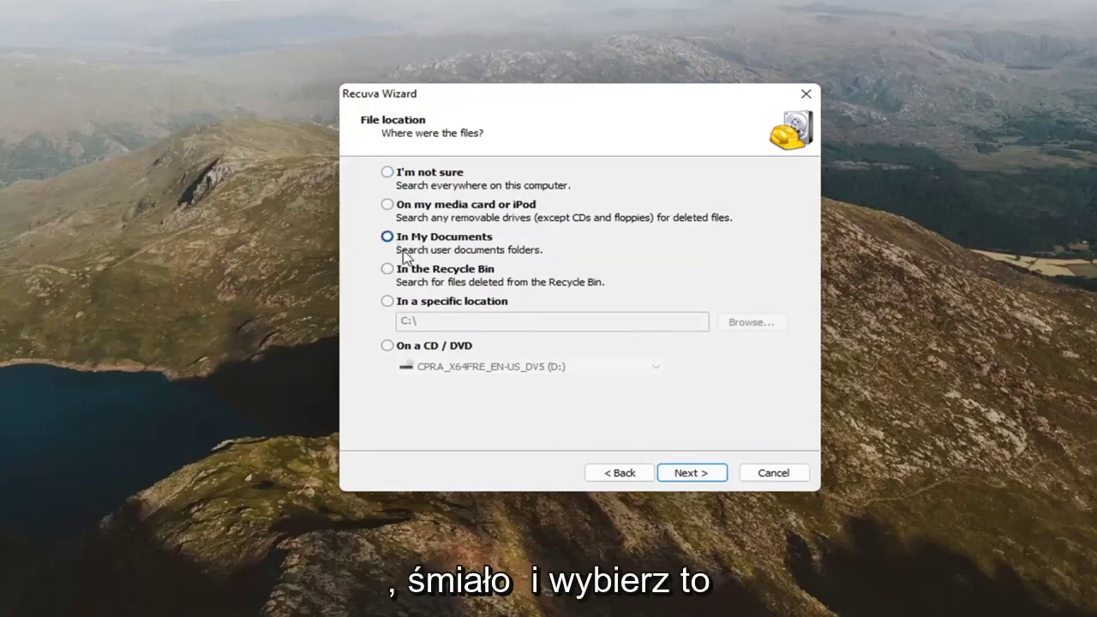
{"action": "left_click", "coordinate": [386, 173]}
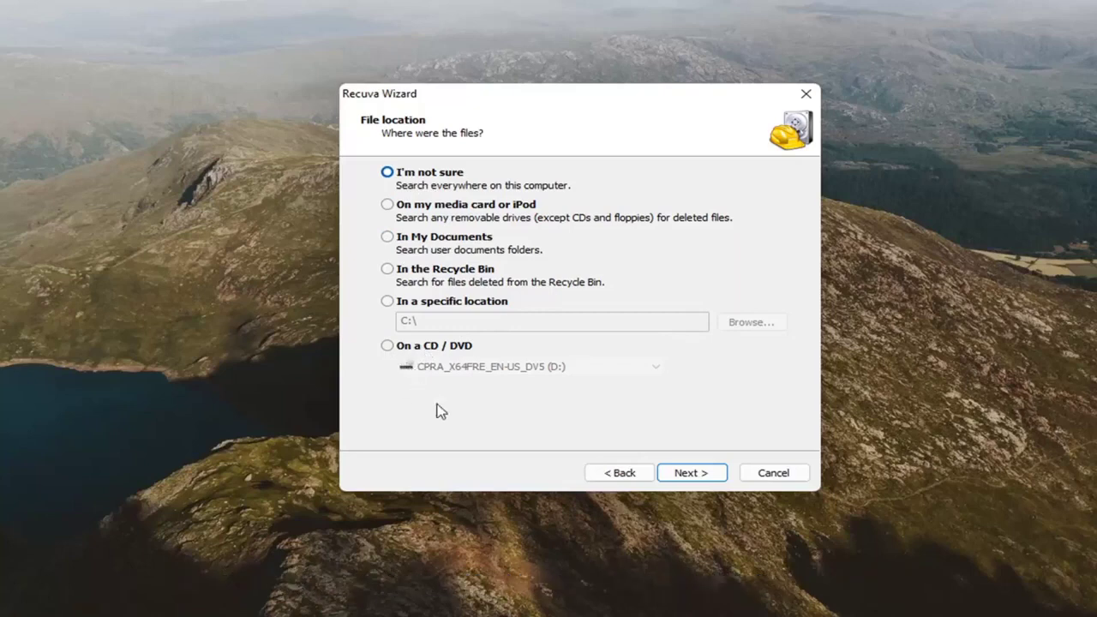
{"action": "left_click", "coordinate": [688, 478]}
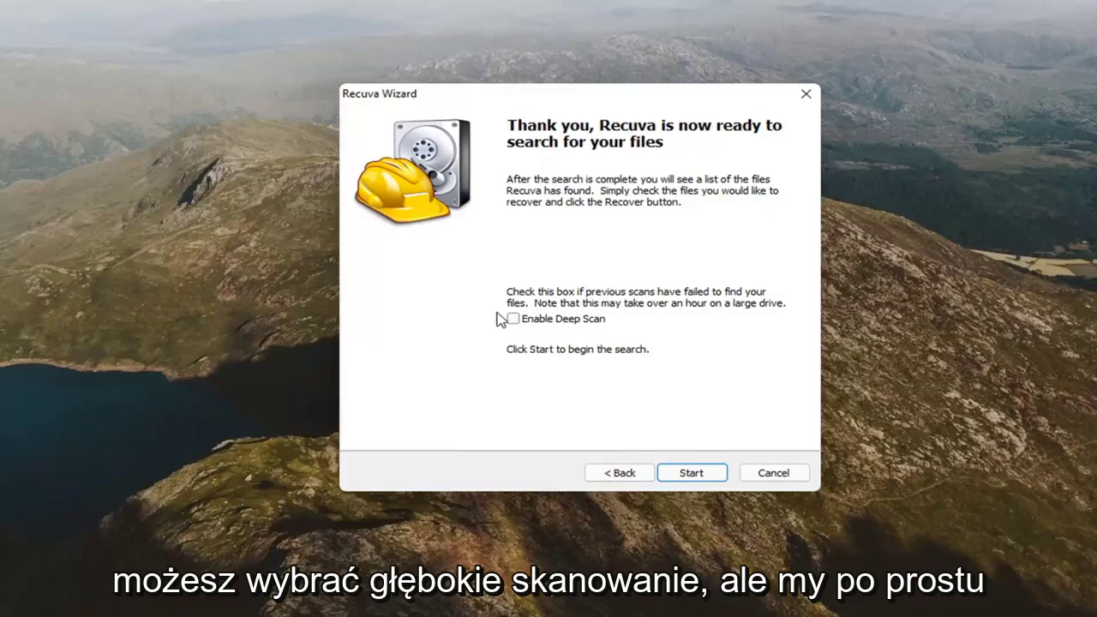
{"action": "left_click", "coordinate": [691, 473]}
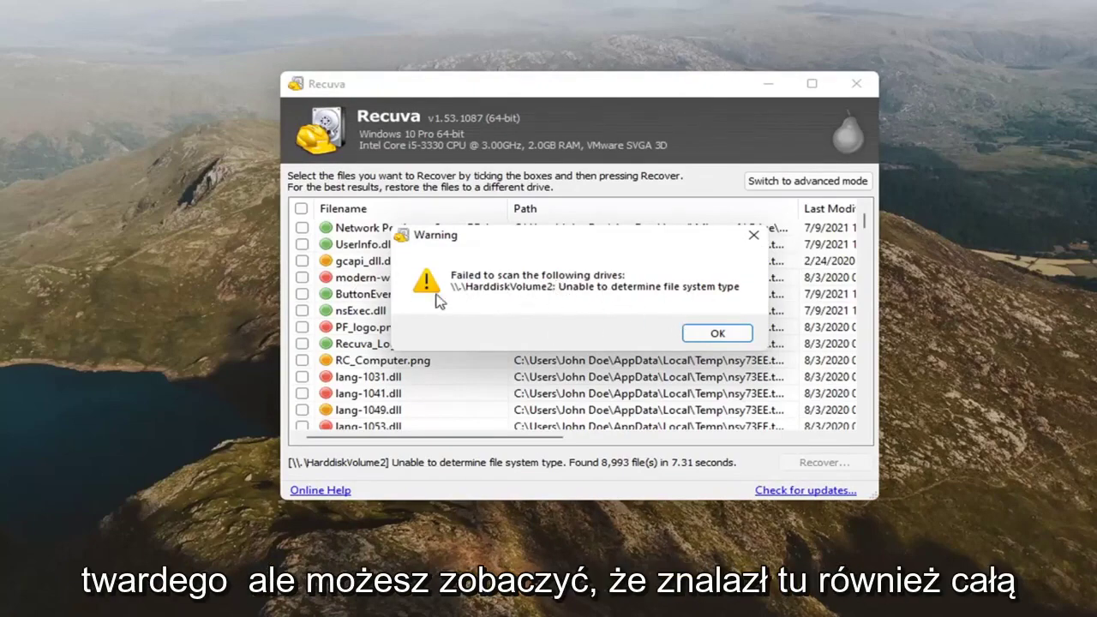
Step: Dismiss the drive-scan warning with OK to reveal the 8,993 found files
{"action": "left_click", "coordinate": [718, 333]}
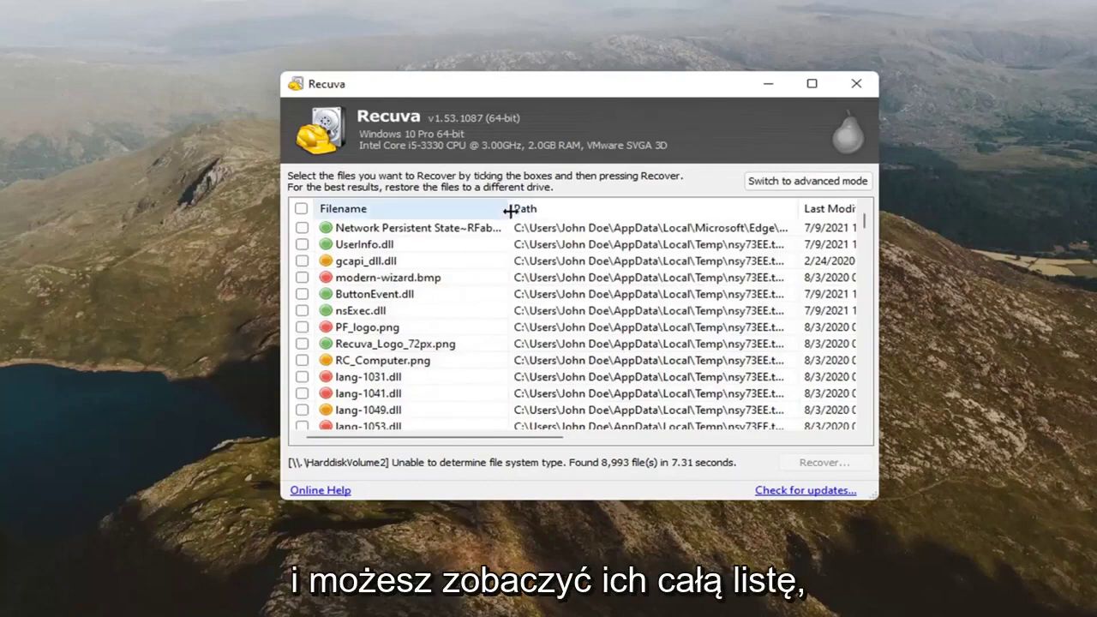
Step: Enlarge the Recuva window and widen the Filename and Path columns
{"action": "left_click_drag", "start_coordinate": [508, 209], "coordinate": [545, 214]}
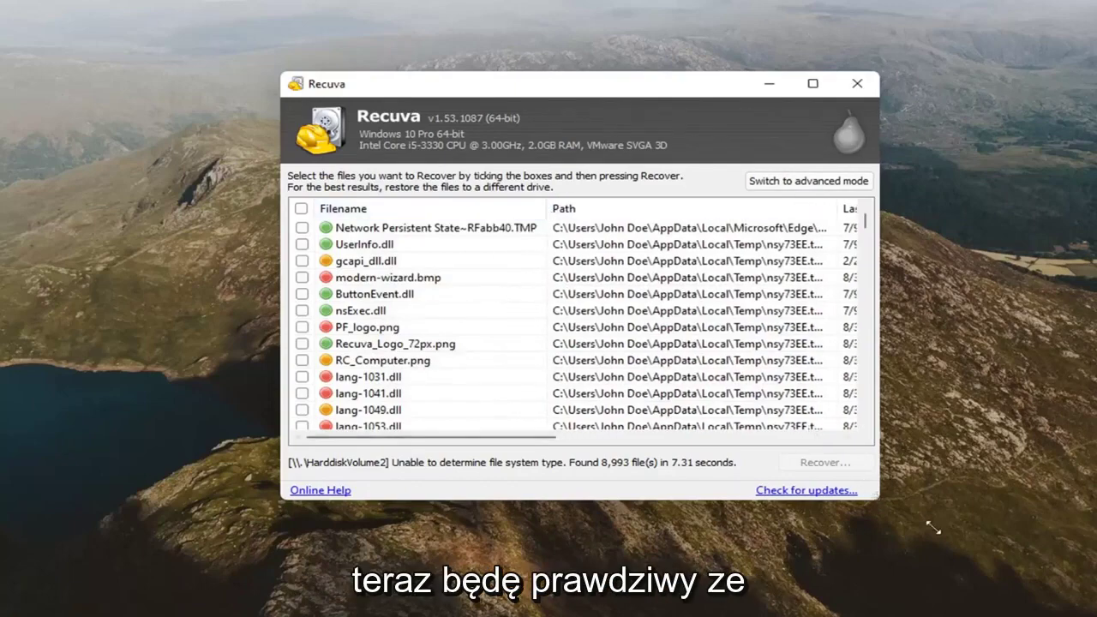
{"action": "left_click_drag", "start_coordinate": [875, 497], "coordinate": [1032, 555]}
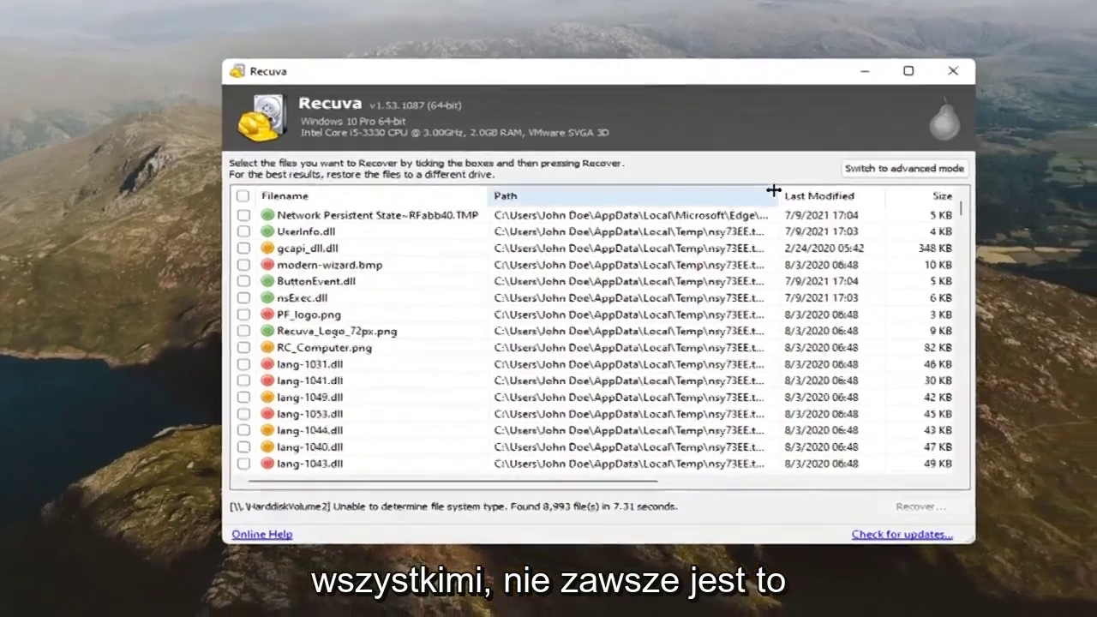
{"action": "left_click_drag", "start_coordinate": [774, 188], "coordinate": [820, 192]}
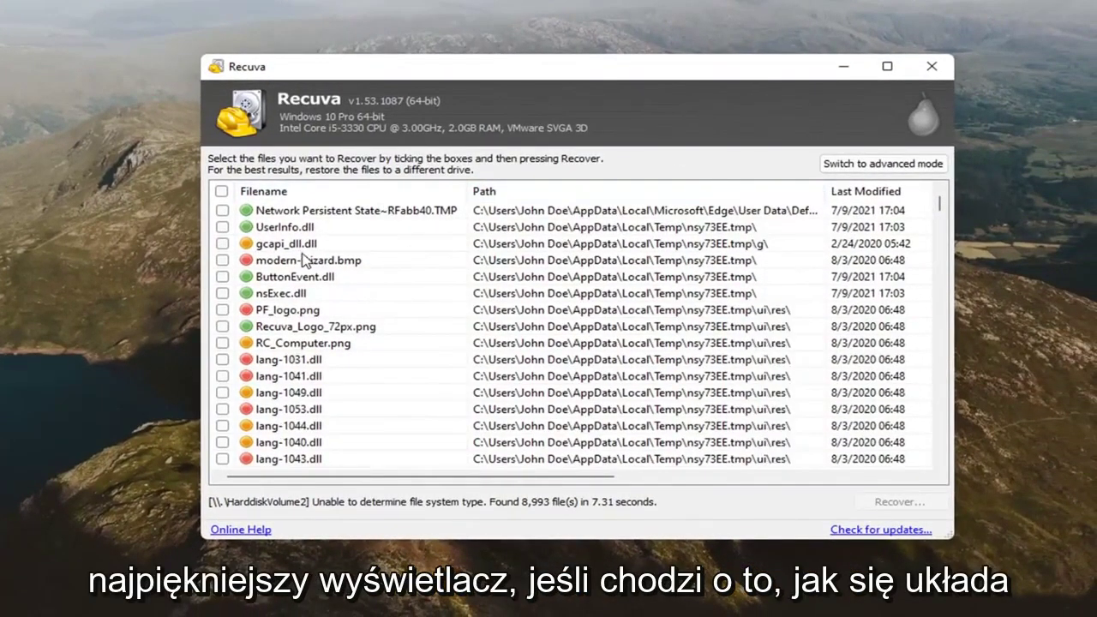
{"action": "mouse_move", "coordinate": [940, 208]}
{"action": "left_mouse_down"}
{"action": "mouse_move", "coordinate": [909, 324]}
{"action": "mouse_move", "coordinate": [899, 221]}
{"action": "left_mouse_up"}
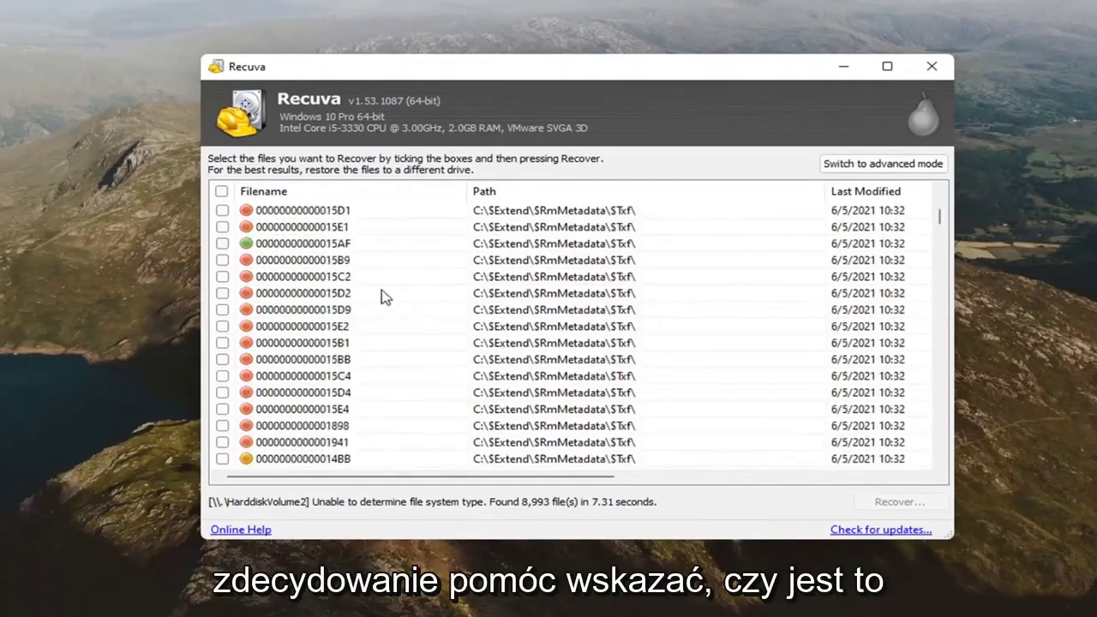
{"action": "scroll", "coordinate": [379, 294], "scroll_direction": "up", "scroll_amount": 5}
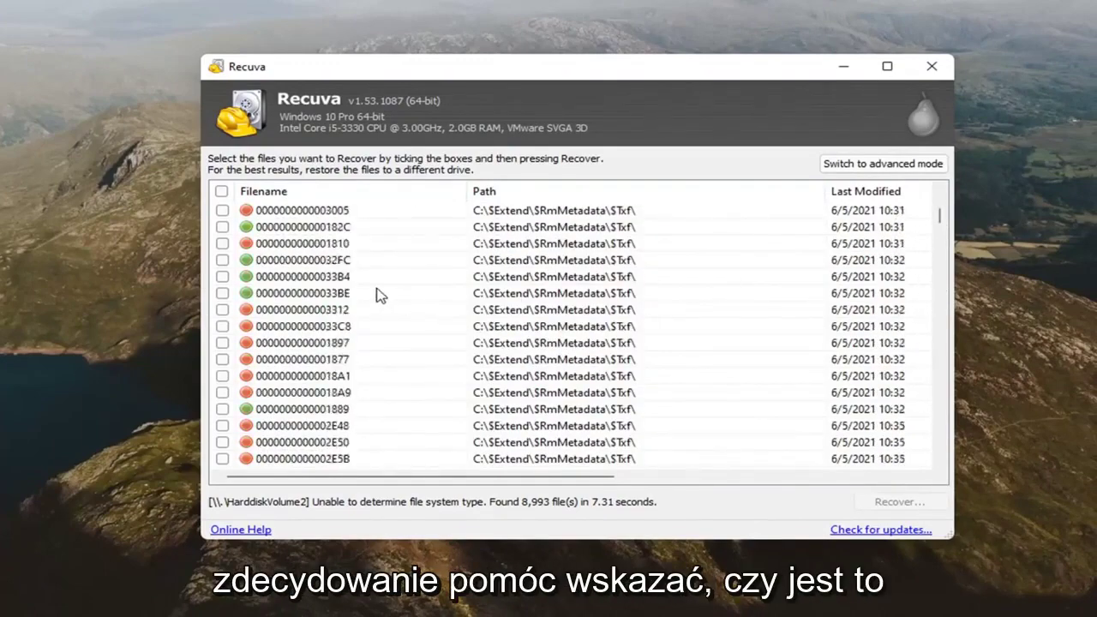
Step: Sort the results by the Path column and scroll through them
{"action": "left_click", "coordinate": [514, 191]}
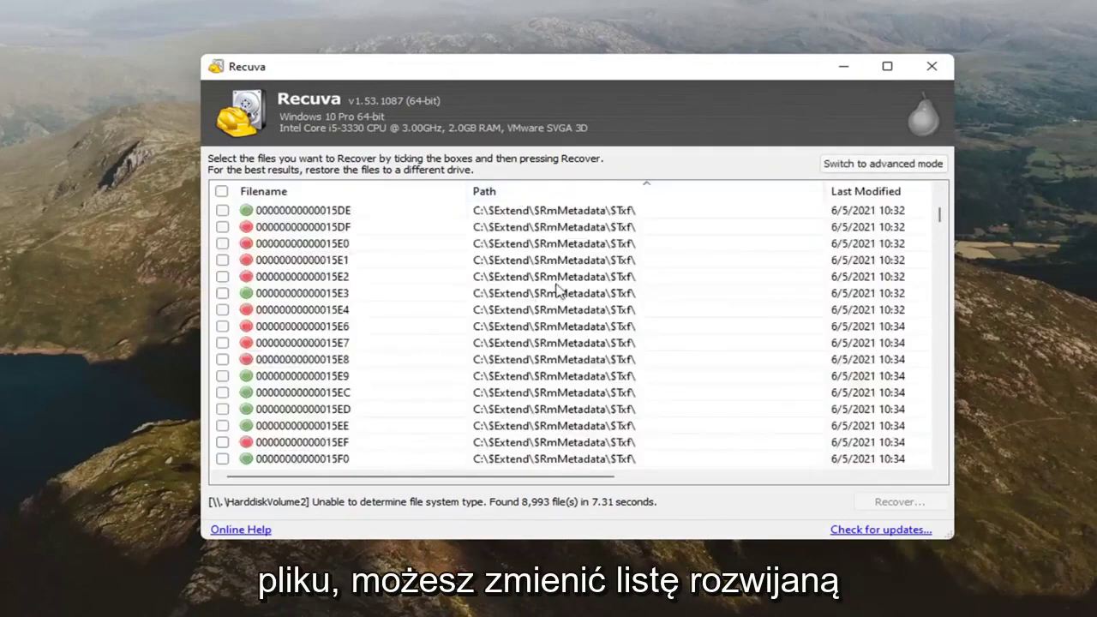
{"action": "left_click_drag", "start_coordinate": [939, 215], "coordinate": [921, 453]}
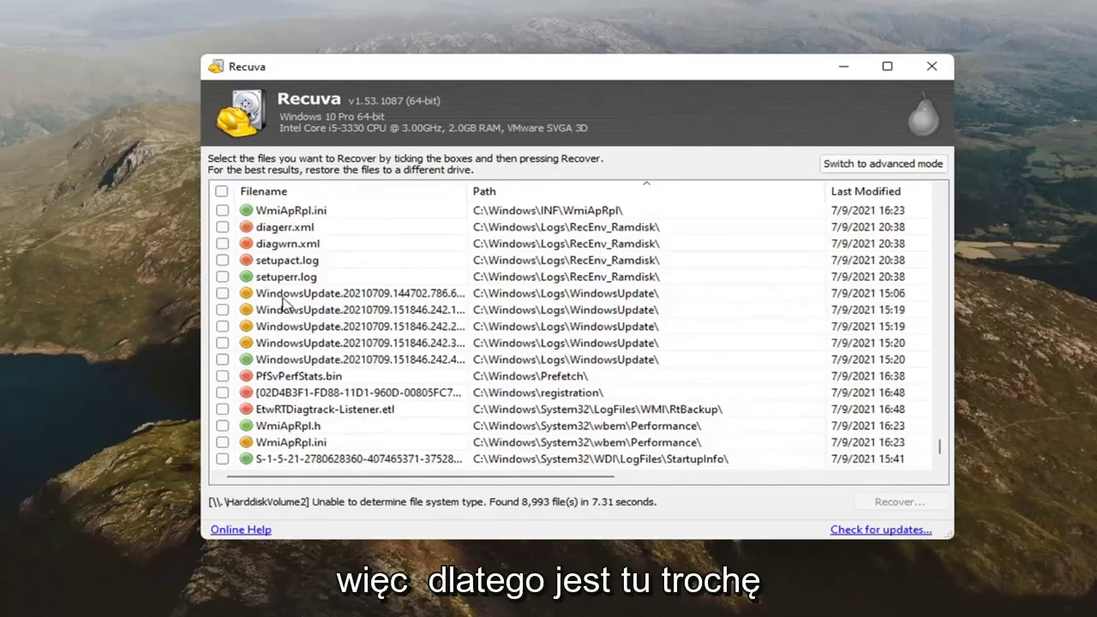
{"action": "scroll", "coordinate": [291, 304], "scroll_direction": "up", "scroll_amount": 3}
{"action": "scroll", "coordinate": [326, 321], "scroll_direction": "up", "scroll_amount": 2}
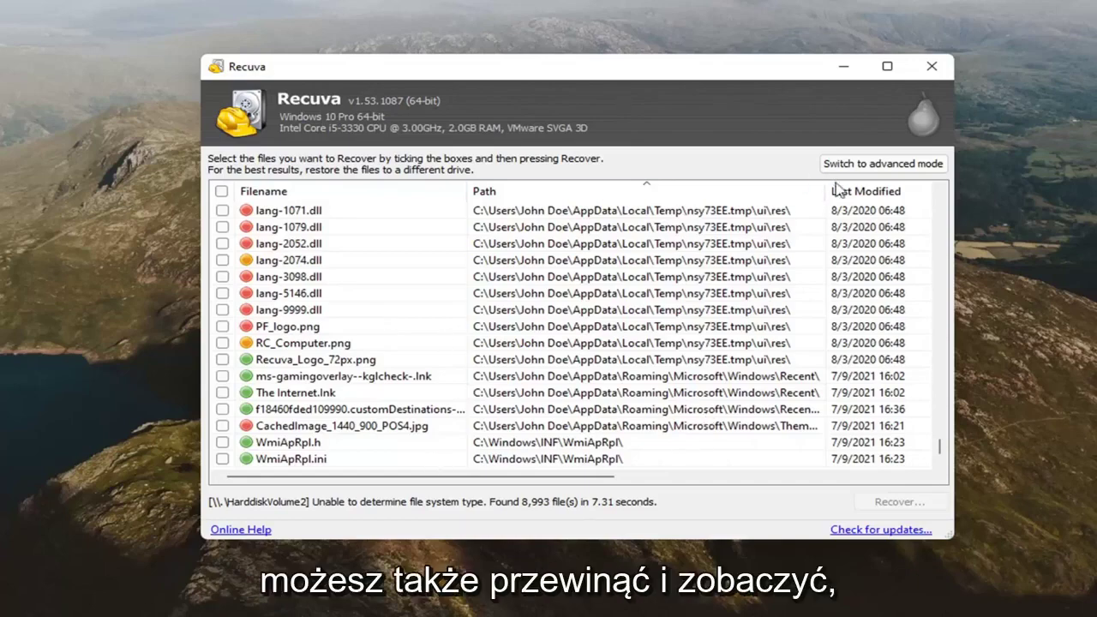
{"action": "left_click_drag", "start_coordinate": [506, 478], "coordinate": [760, 480]}
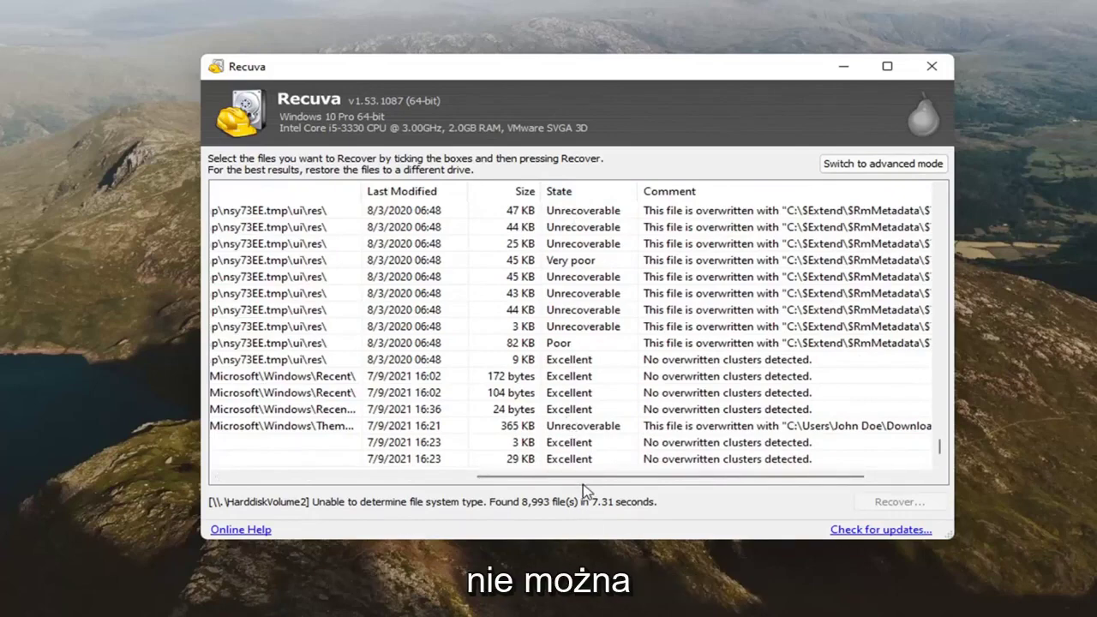
{"action": "left_click_drag", "start_coordinate": [509, 477], "coordinate": [283, 467]}
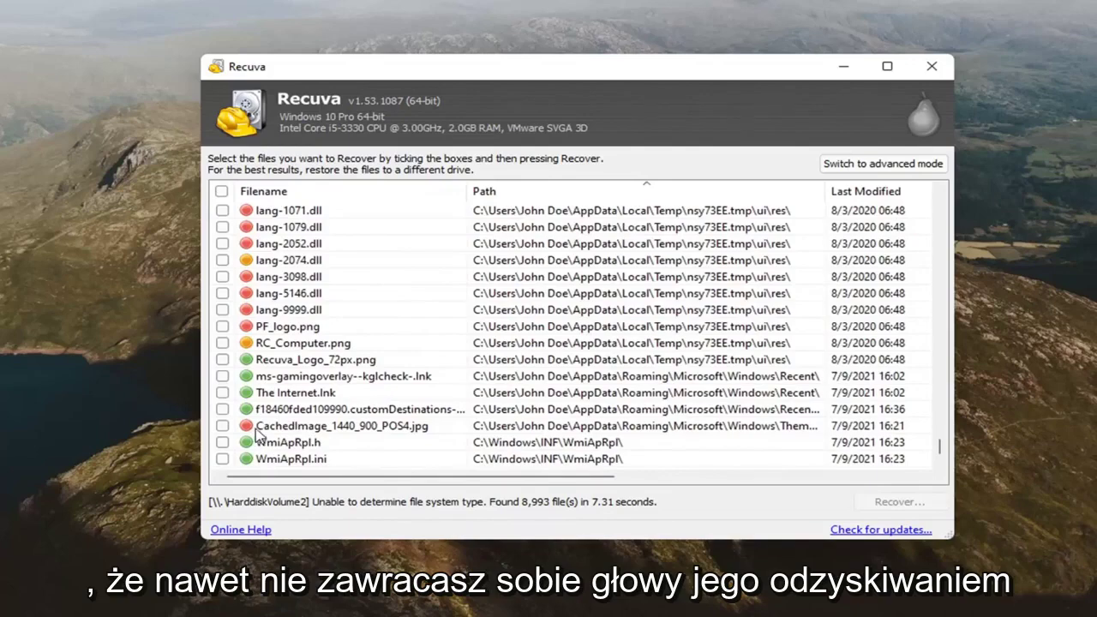
{"action": "mouse_move", "coordinate": [304, 475]}
{"action": "left_mouse_down"}
{"action": "mouse_move", "coordinate": [531, 472]}
{"action": "mouse_move", "coordinate": [305, 473]}
{"action": "left_mouse_up"}
{"action": "left_click", "coordinate": [831, 343]}
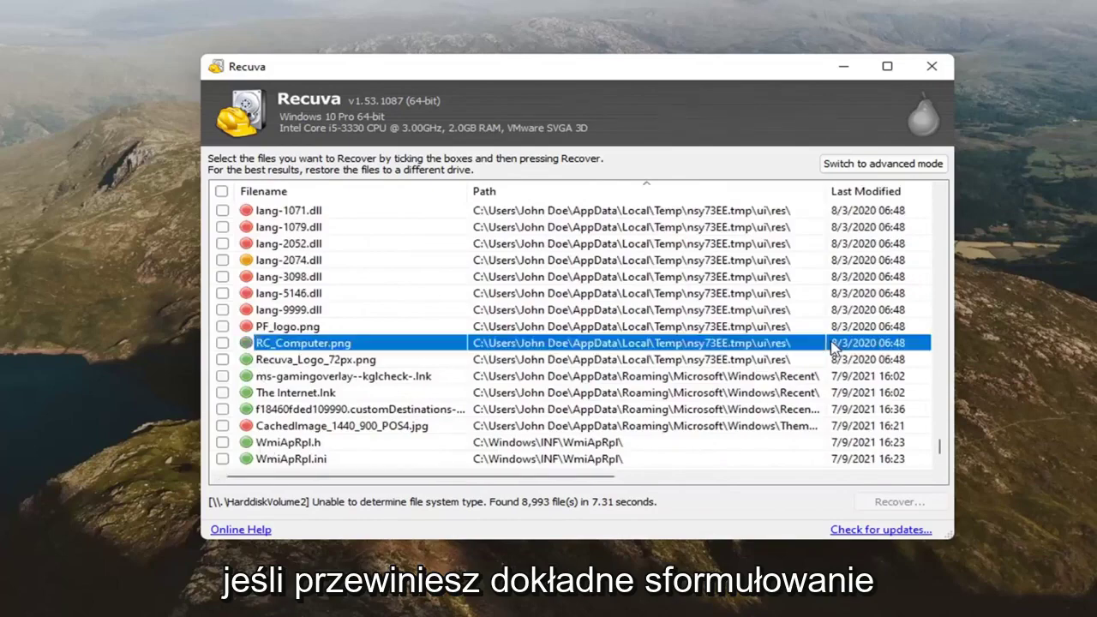
{"action": "left_click_drag", "start_coordinate": [537, 477], "coordinate": [768, 484]}
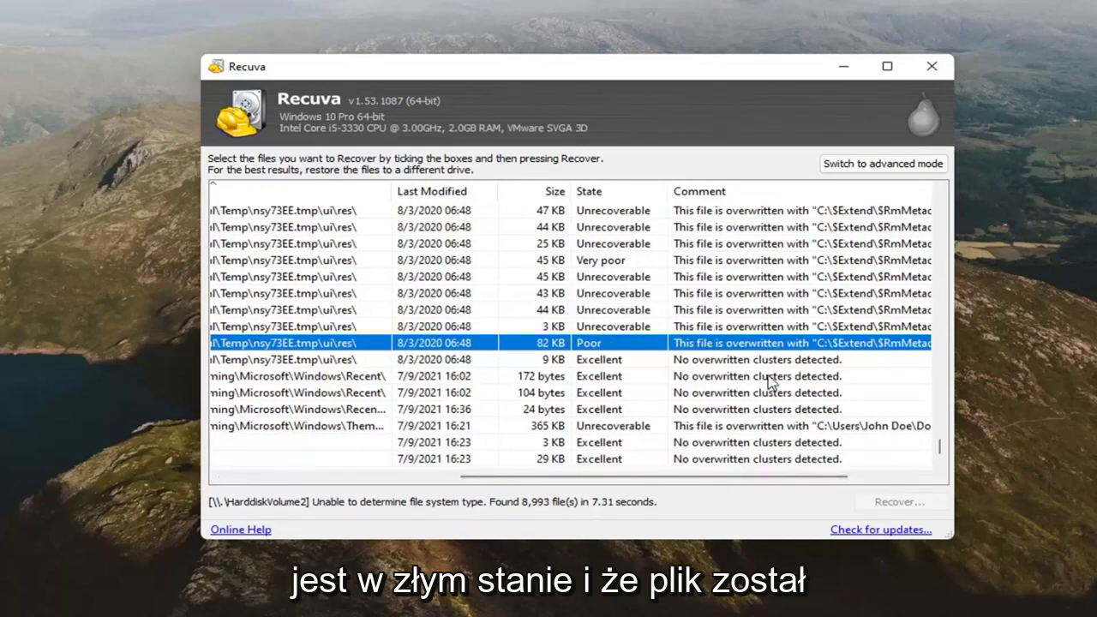
{"action": "mouse_move", "coordinate": [624, 478]}
{"action": "left_mouse_down"}
{"action": "mouse_move", "coordinate": [412, 486]}
{"action": "mouse_move", "coordinate": [404, 478]}
{"action": "left_mouse_up"}
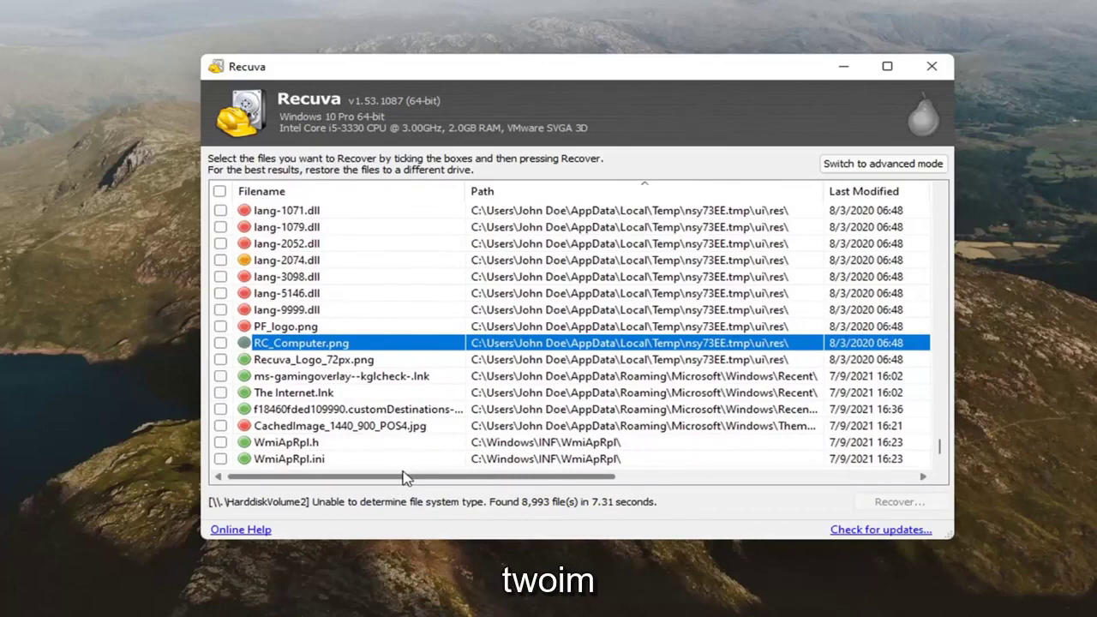
{"action": "left_click", "coordinate": [321, 380]}
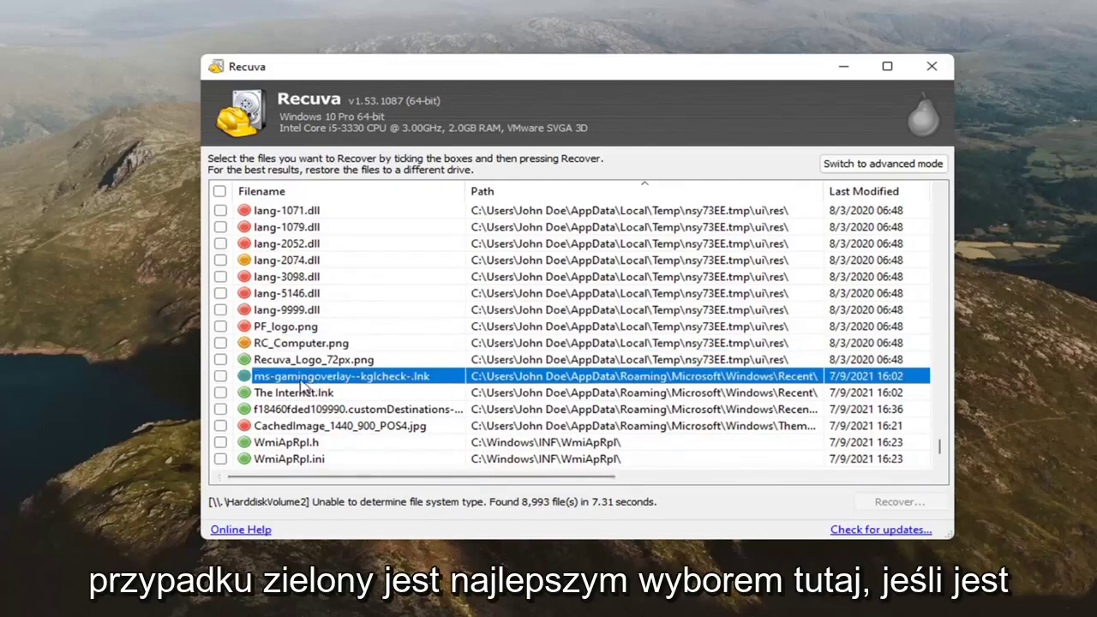
{"action": "scroll", "coordinate": [301, 383], "scroll_direction": "down", "scroll_amount": 1}
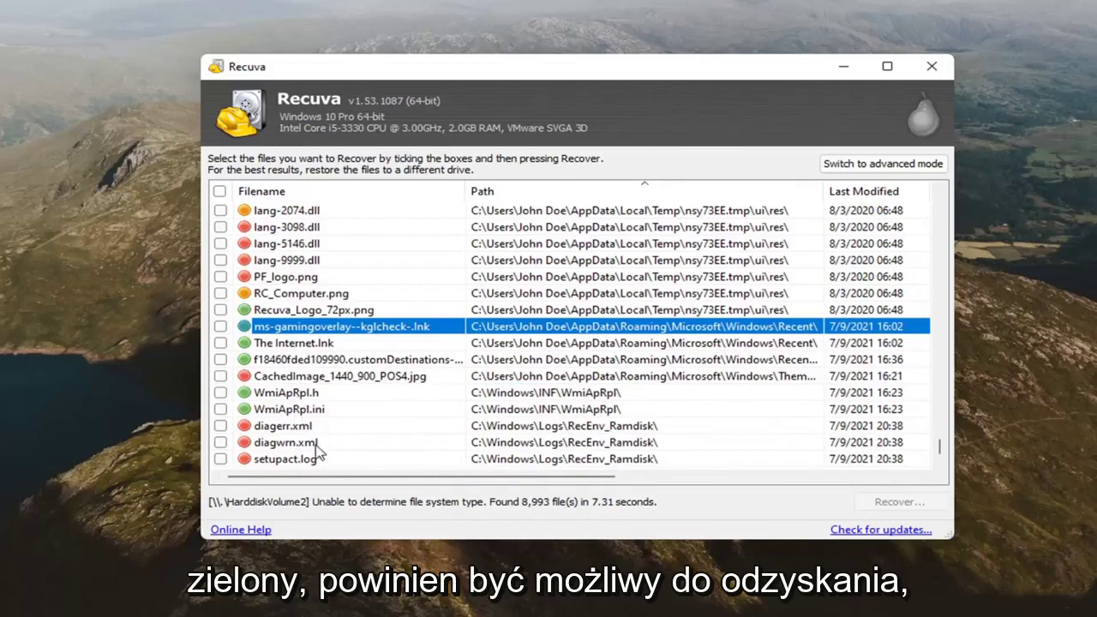
Step: Tick The Internet.lnk and recover it to the Desktop, accepting the same-drive warning
{"action": "left_click", "coordinate": [323, 343]}
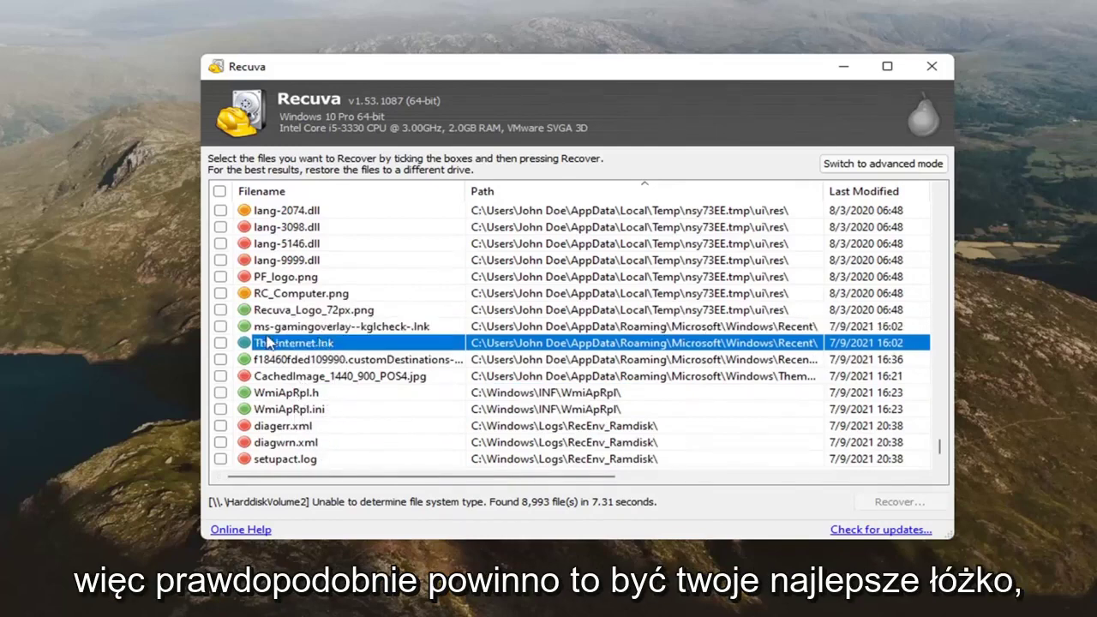
{"action": "left_click", "coordinate": [220, 343]}
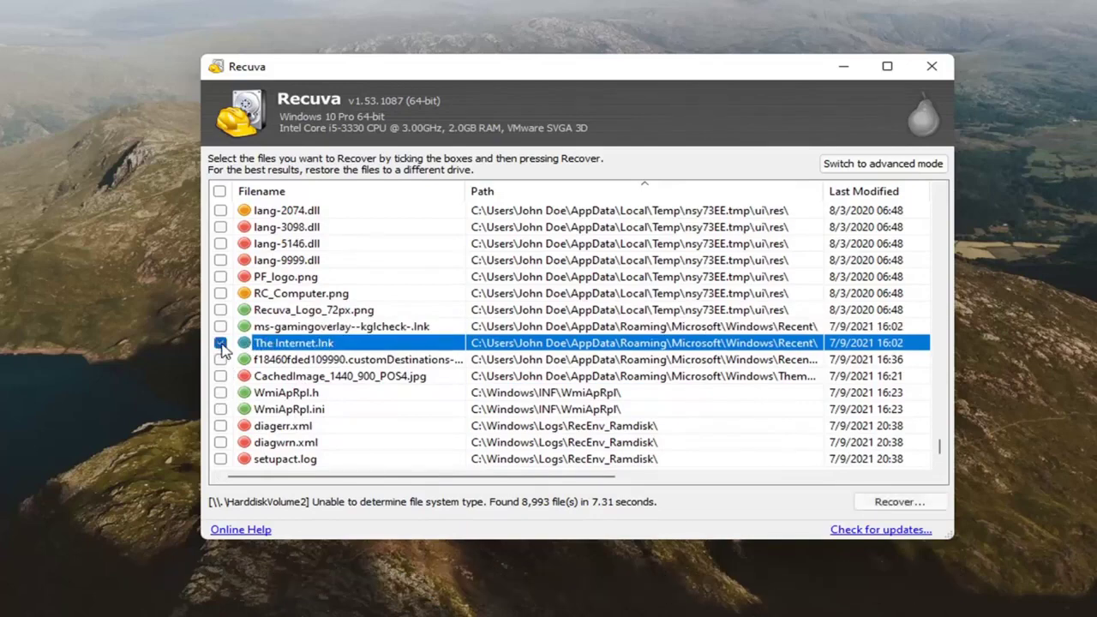
{"action": "left_click", "coordinate": [888, 506]}
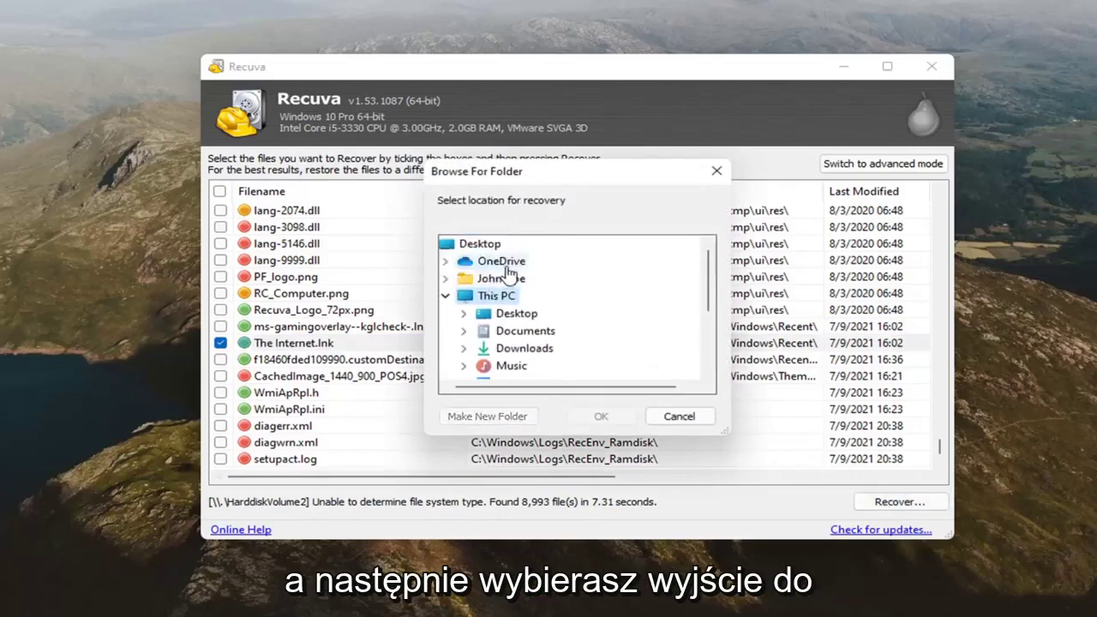
{"action": "left_click", "coordinate": [507, 315]}
{"action": "left_click", "coordinate": [605, 417]}
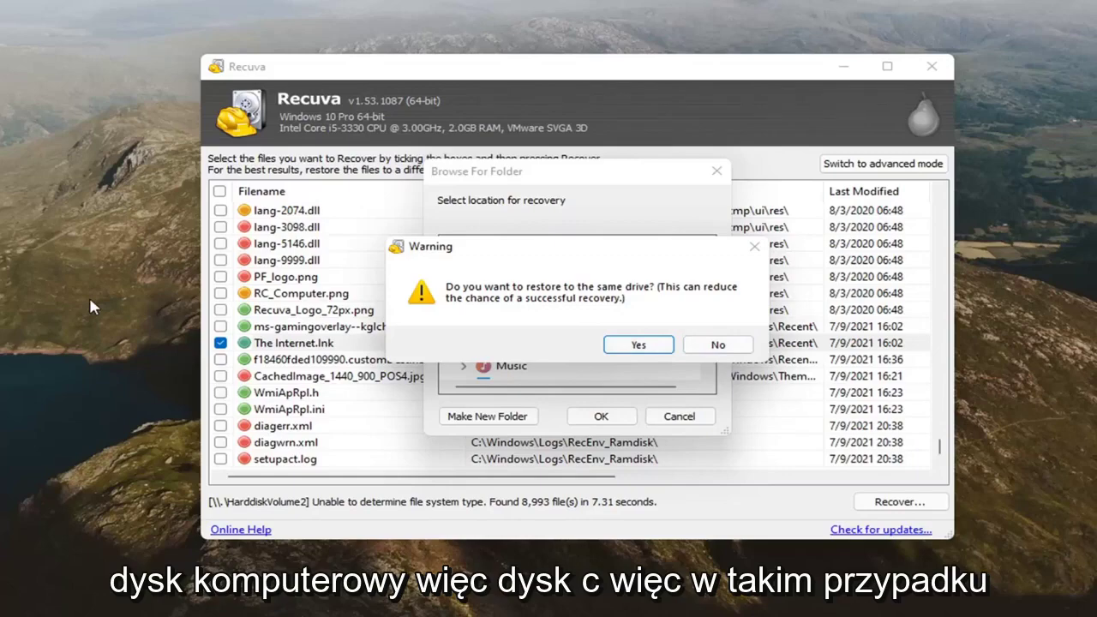
{"action": "left_click", "coordinate": [641, 345]}
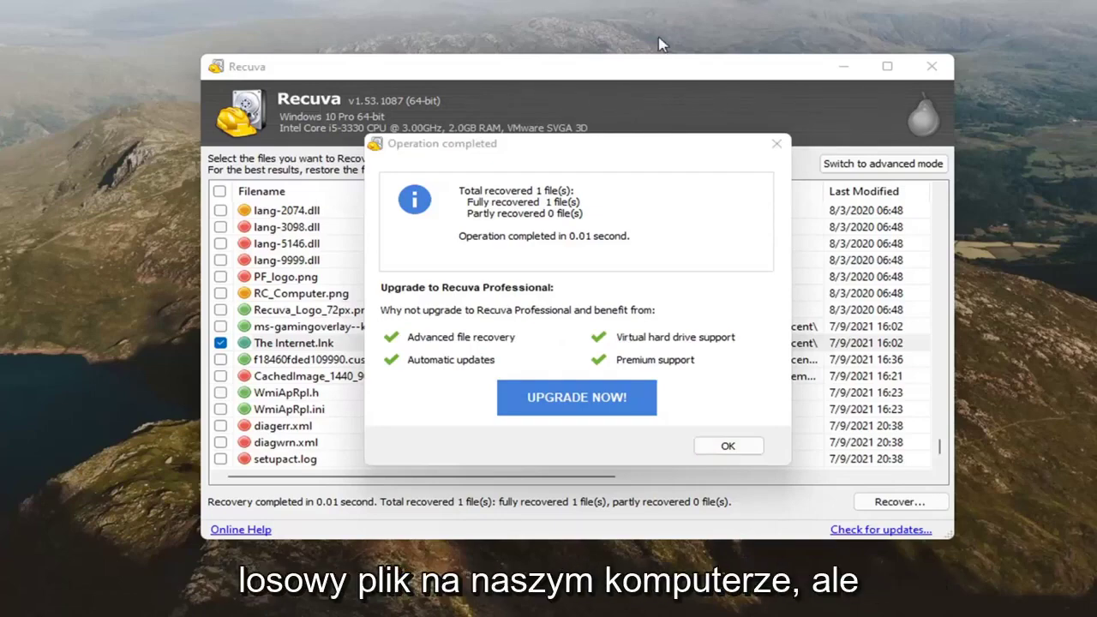
Step: Close the Operation completed report for the recovered 'The Internet' shortcut
{"action": "left_click", "coordinate": [776, 143]}
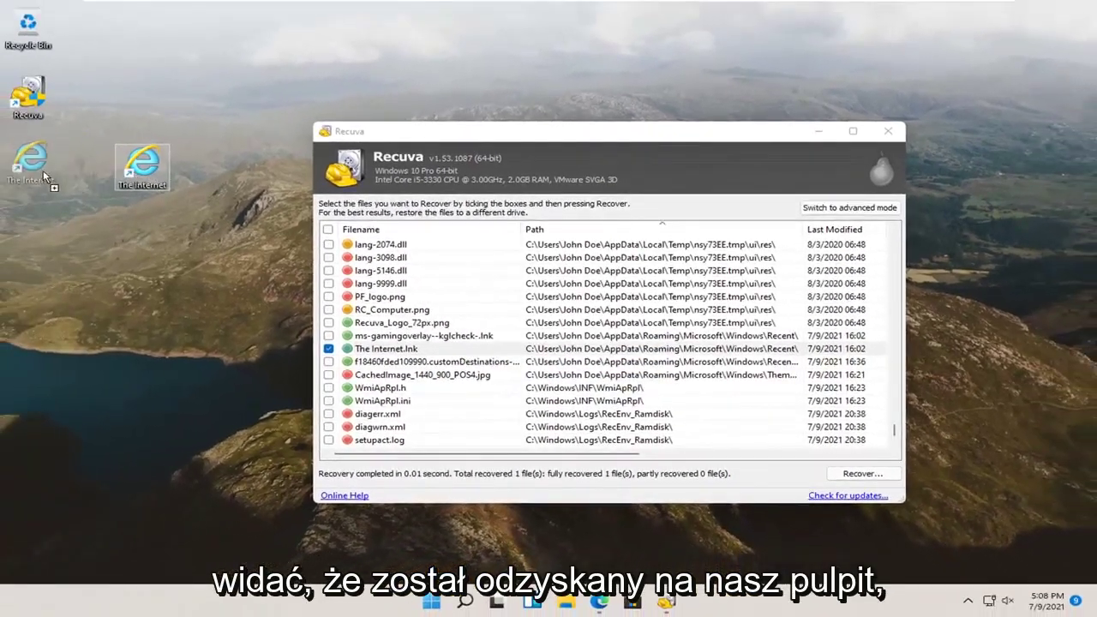
Step: Move the 'The Internet' desktop icon into the left icon column and sort Recuva's found files by Filename
{"action": "left_click_drag", "start_coordinate": [43, 170], "coordinate": [69, 147]}
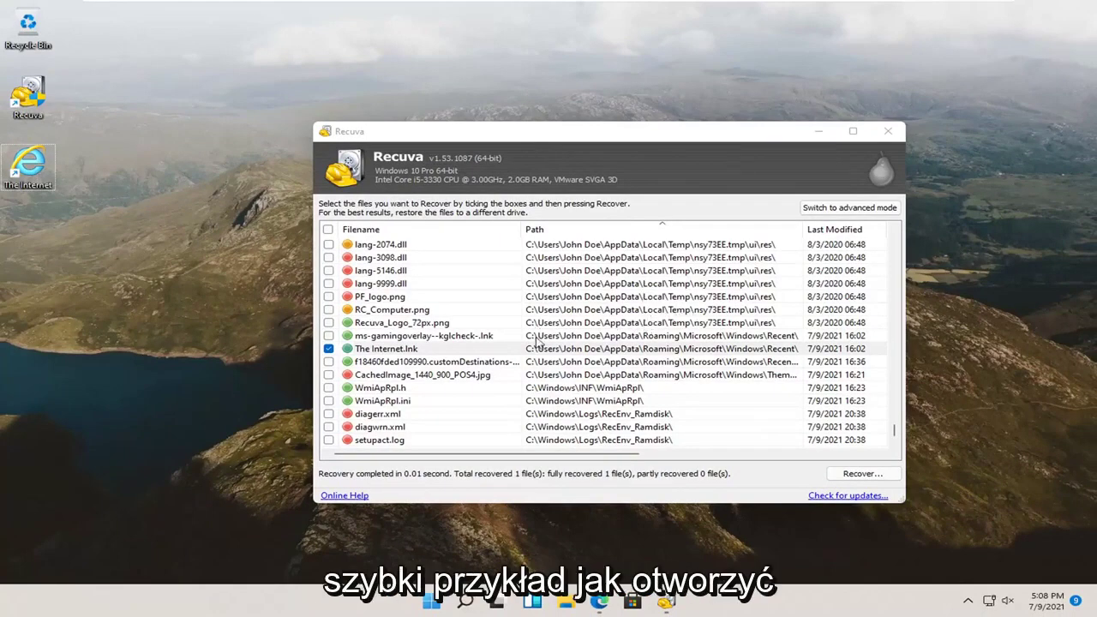
{"action": "scroll", "coordinate": [539, 343], "scroll_direction": "down", "scroll_amount": 4}
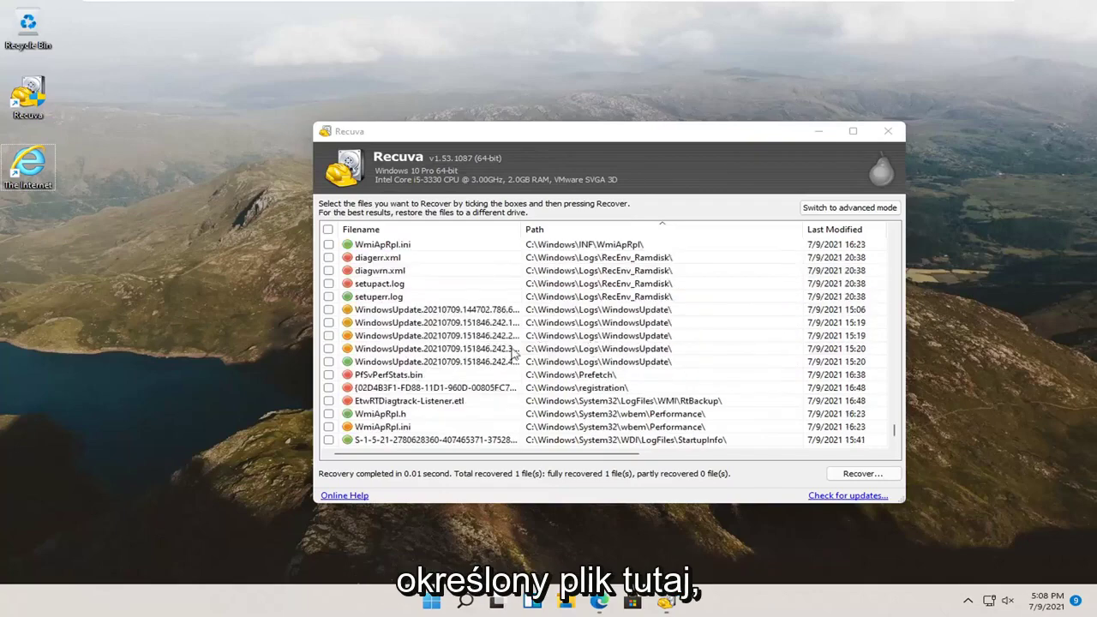
{"action": "left_click", "coordinate": [403, 229]}
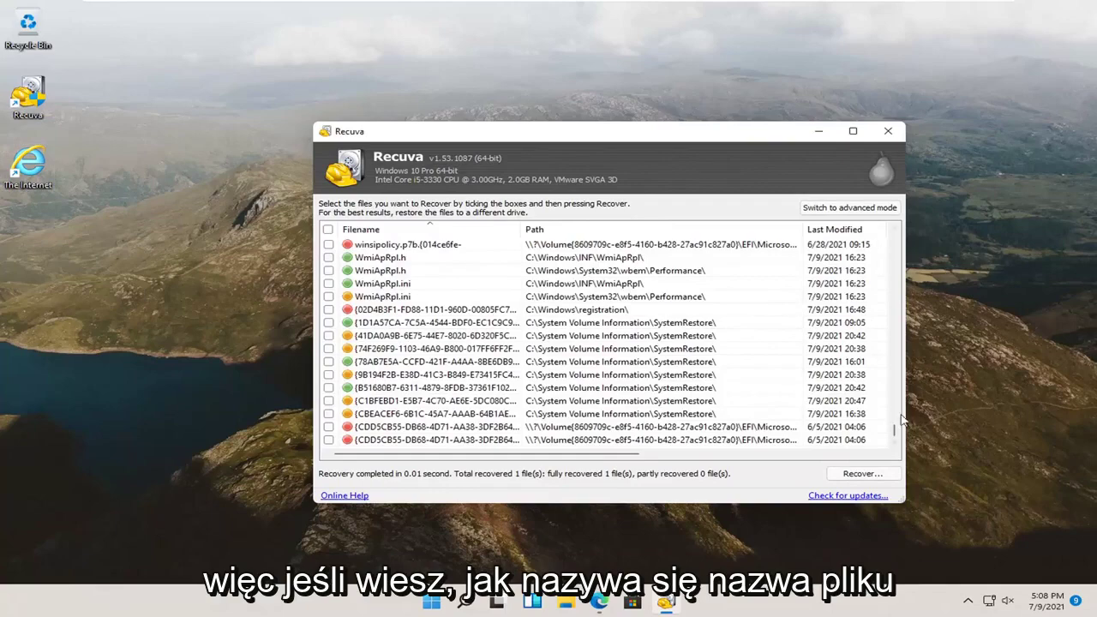
{"action": "scroll", "coordinate": [509, 355], "scroll_direction": "up", "scroll_amount": 2}
{"action": "scroll", "coordinate": [508, 356], "scroll_direction": "up", "scroll_amount": 5}
{"action": "scroll", "coordinate": [508, 356], "scroll_direction": "up", "scroll_amount": 5}
{"action": "scroll", "coordinate": [509, 356], "scroll_direction": "up", "scroll_amount": 5}
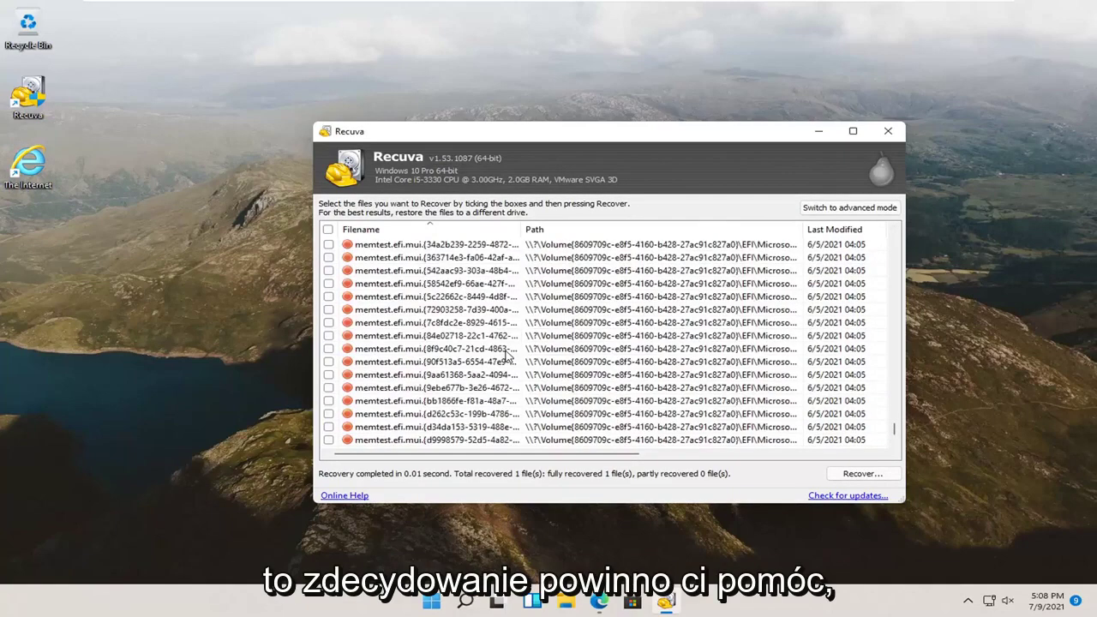
{"action": "scroll", "coordinate": [497, 358], "scroll_direction": "up", "scroll_amount": 5}
{"action": "scroll", "coordinate": [467, 351], "scroll_direction": "up", "scroll_amount": 5}
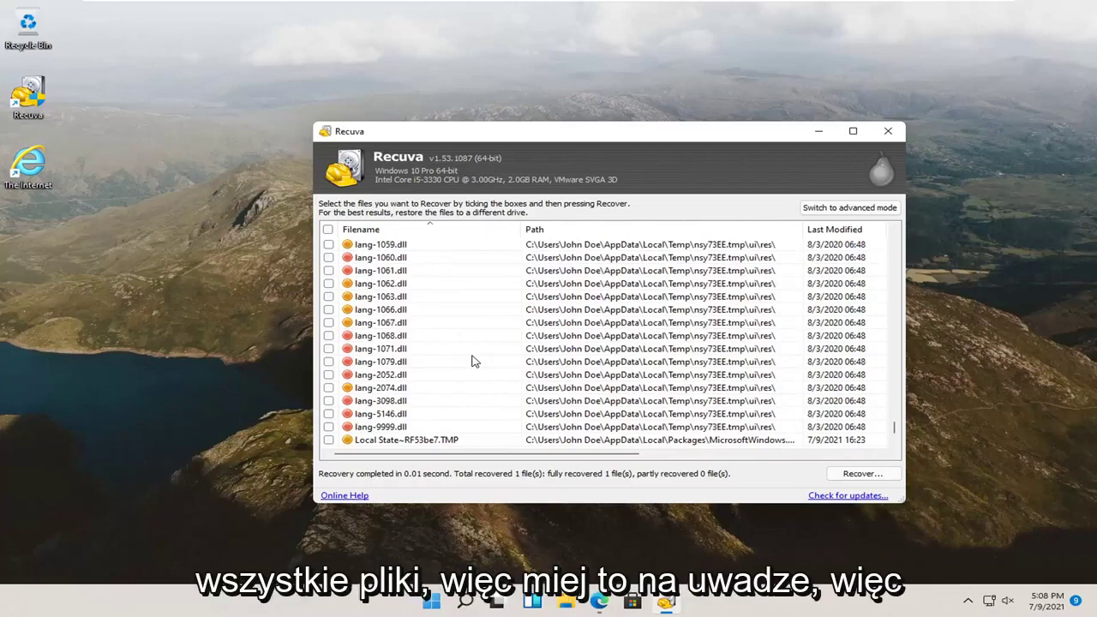
Step: Switch Recuva to advanced mode, keep All Local Disks, and preview the first $TxfLog file
{"action": "left_click", "coordinate": [833, 208]}
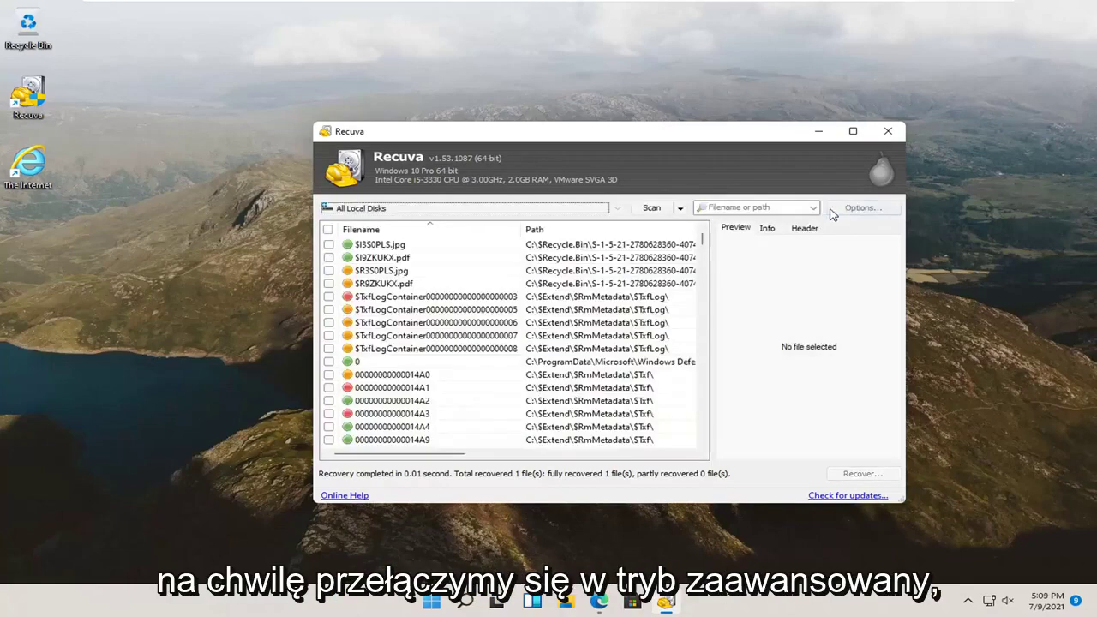
{"action": "left_click", "coordinate": [406, 211]}
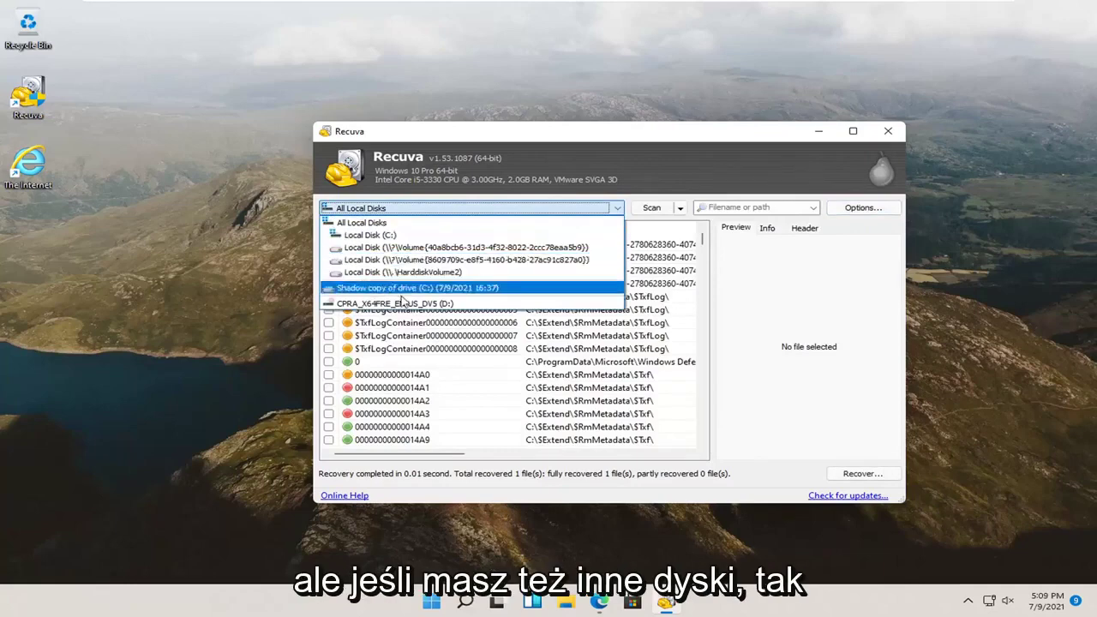
{"action": "left_click", "coordinate": [688, 290]}
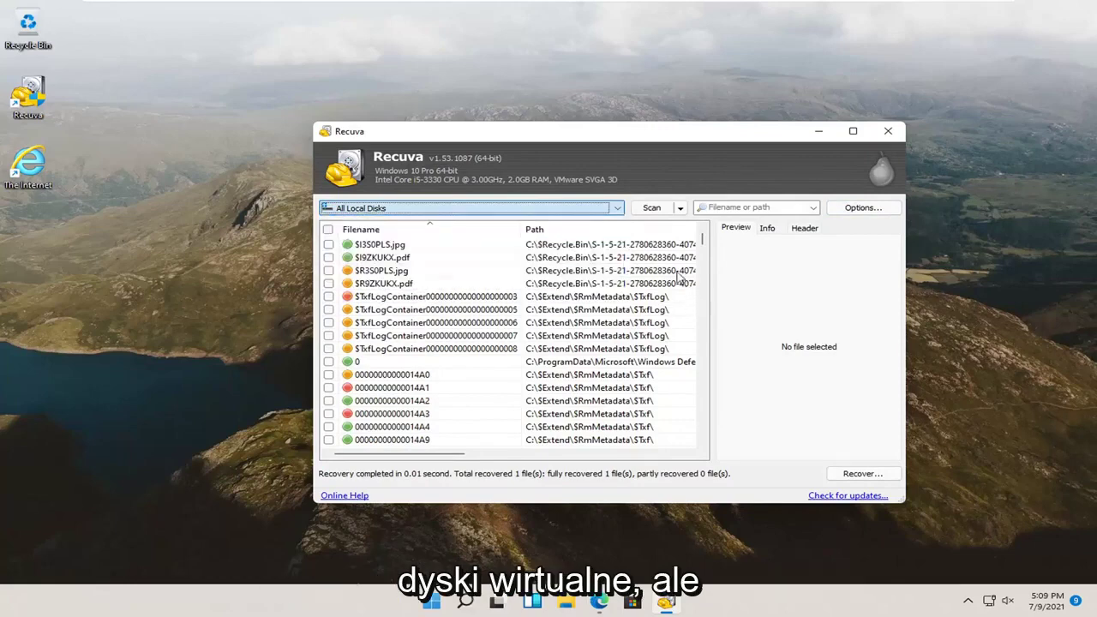
{"action": "left_click", "coordinate": [679, 296]}
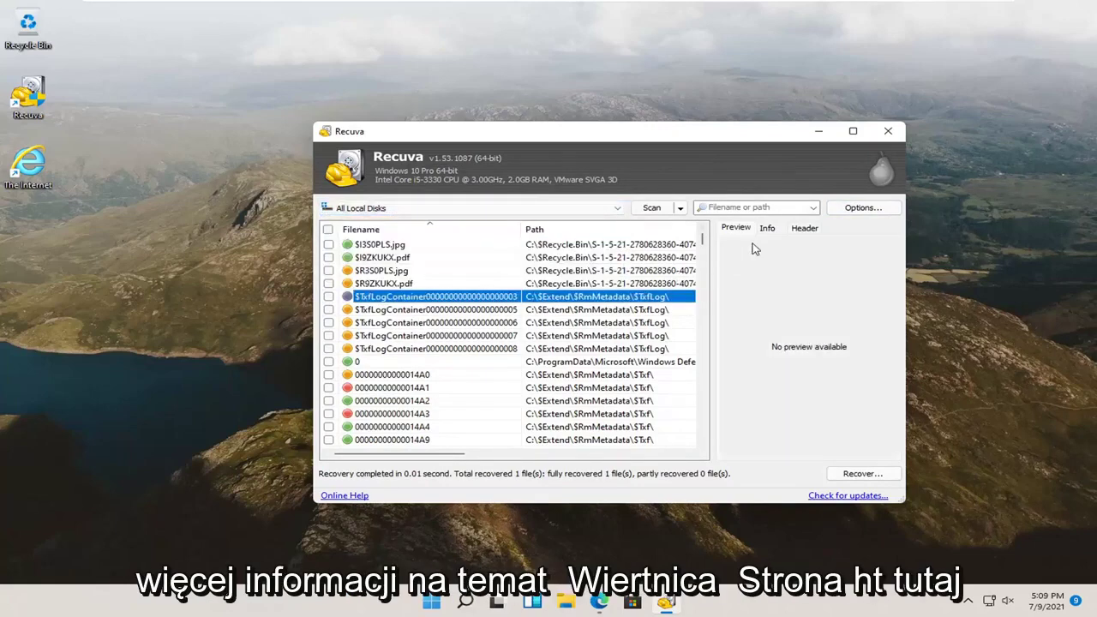
Step: Select the found file '0' and review its Info details, such as last modification time
{"action": "left_click", "coordinate": [403, 364]}
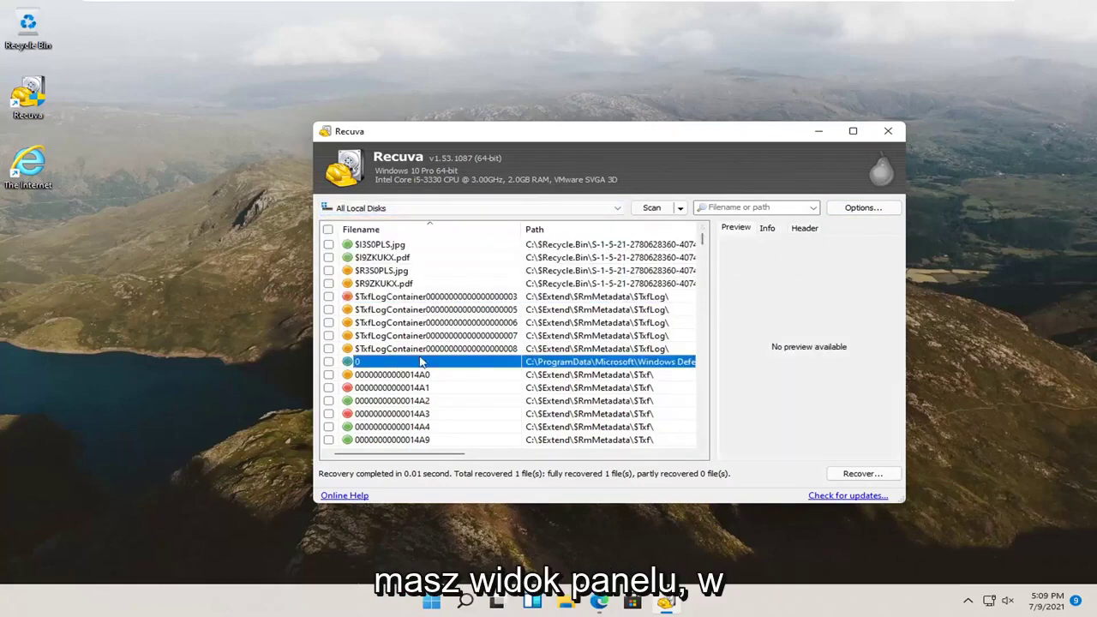
{"action": "left_click", "coordinate": [769, 229]}
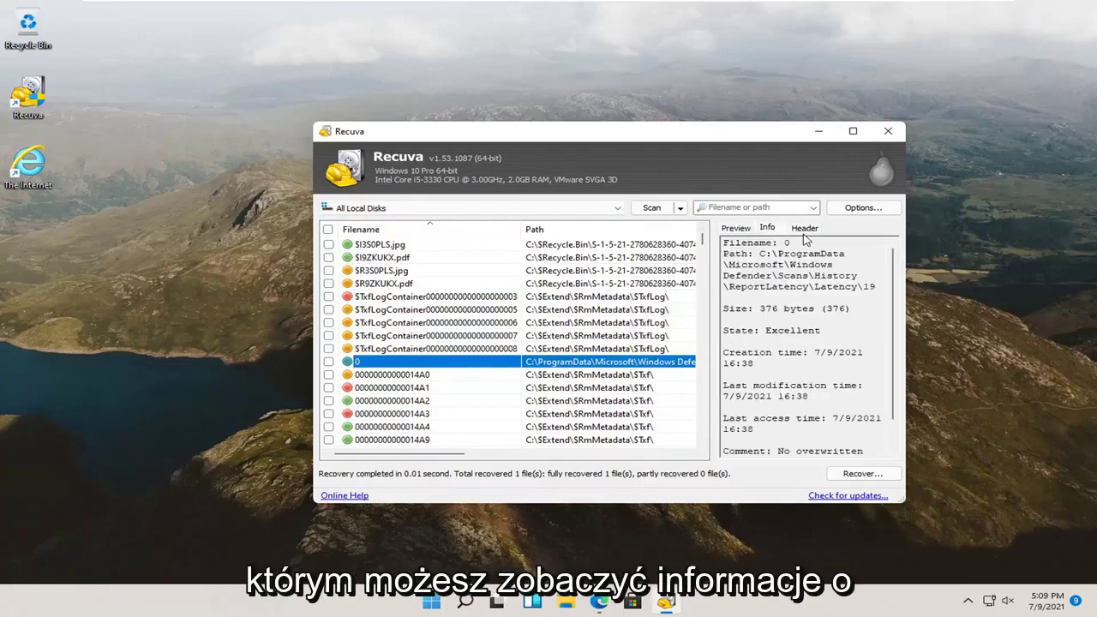
{"action": "left_click_drag", "start_coordinate": [771, 386], "coordinate": [809, 385]}
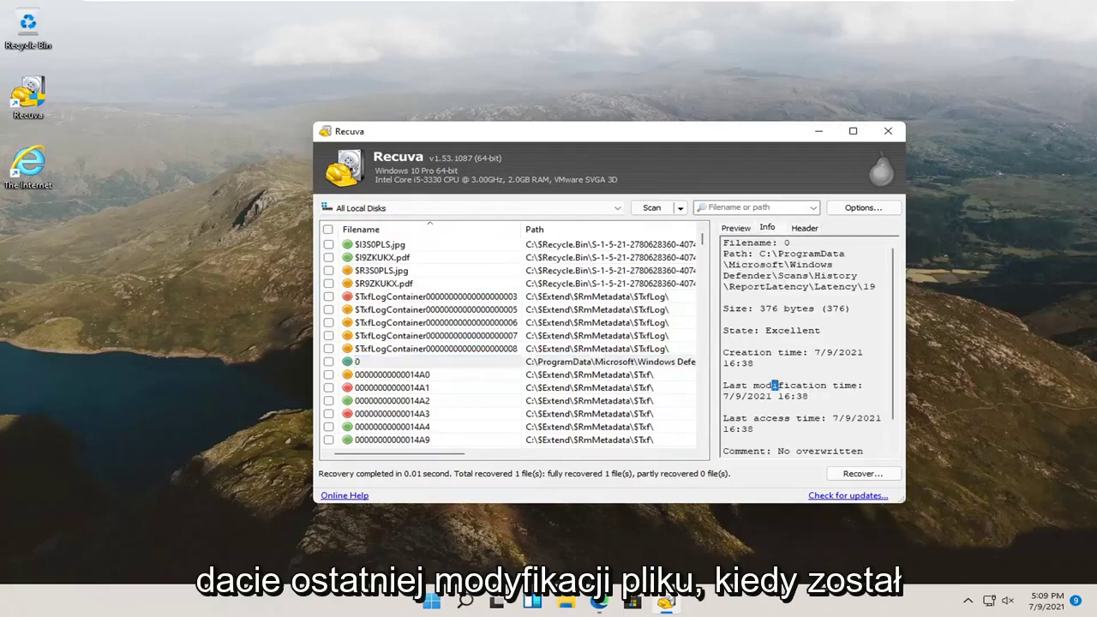
{"action": "mouse_move", "coordinate": [759, 353]}
{"action": "left_mouse_down"}
{"action": "mouse_move", "coordinate": [798, 352]}
{"action": "mouse_move", "coordinate": [802, 330]}
{"action": "left_mouse_up"}
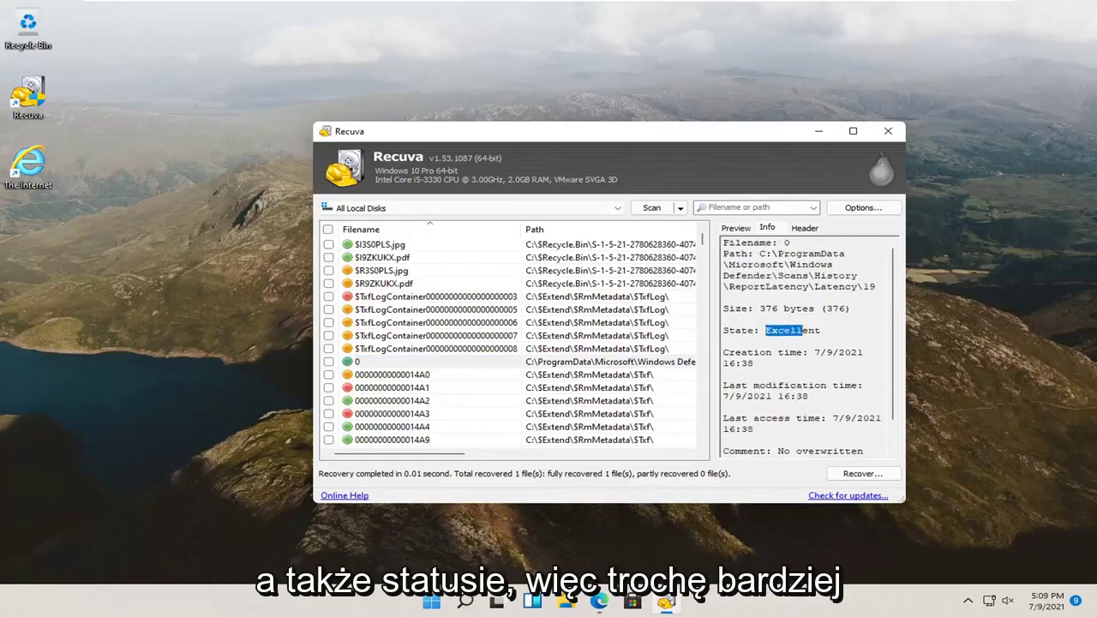
Step: View the raw header bytes of file '0' and select blocks of its hex data
{"action": "left_click", "coordinate": [804, 227]}
{"action": "left_click_drag", "start_coordinate": [735, 255], "coordinate": [788, 341]}
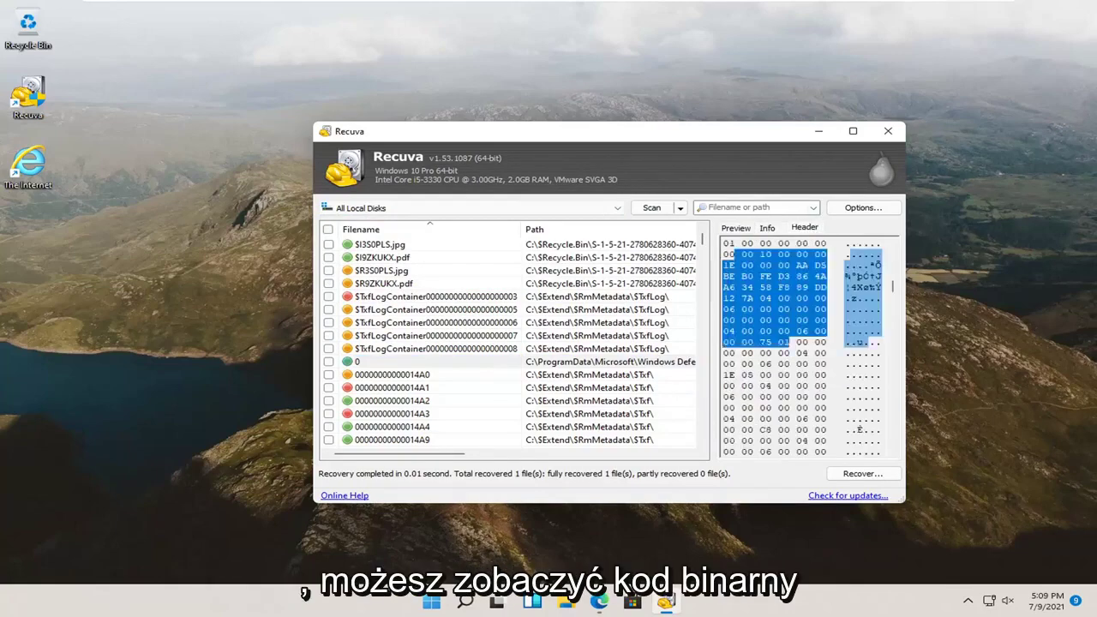
{"action": "scroll", "coordinate": [806, 343], "scroll_direction": "up", "scroll_amount": 1}
{"action": "left_click_drag", "start_coordinate": [776, 265], "coordinate": [825, 408]}
{"action": "scroll", "coordinate": [809, 345], "scroll_direction": "down", "scroll_amount": 2}
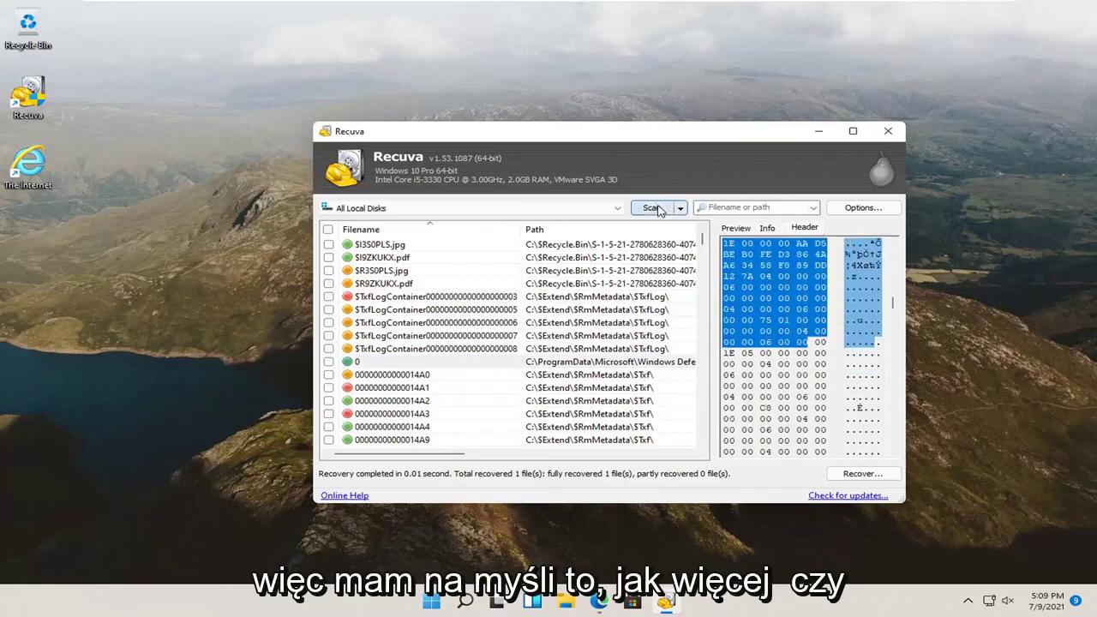
Step: Run a Scan Files rescan of all local disks and cancel it partway
{"action": "left_click", "coordinate": [682, 210]}
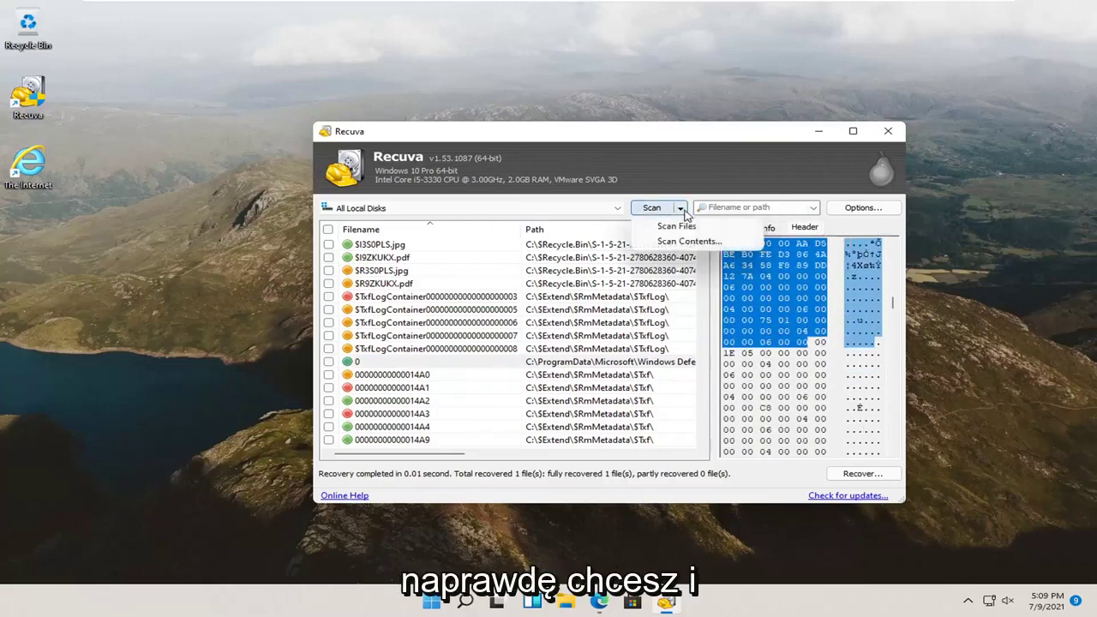
{"action": "left_click", "coordinate": [739, 185]}
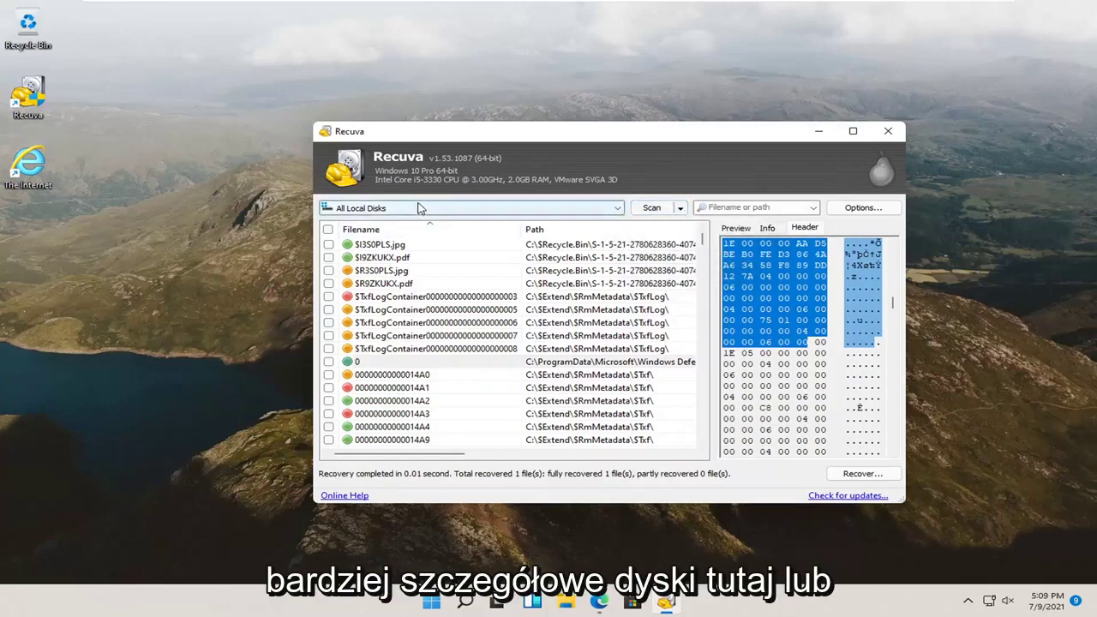
{"action": "left_click", "coordinate": [682, 209]}
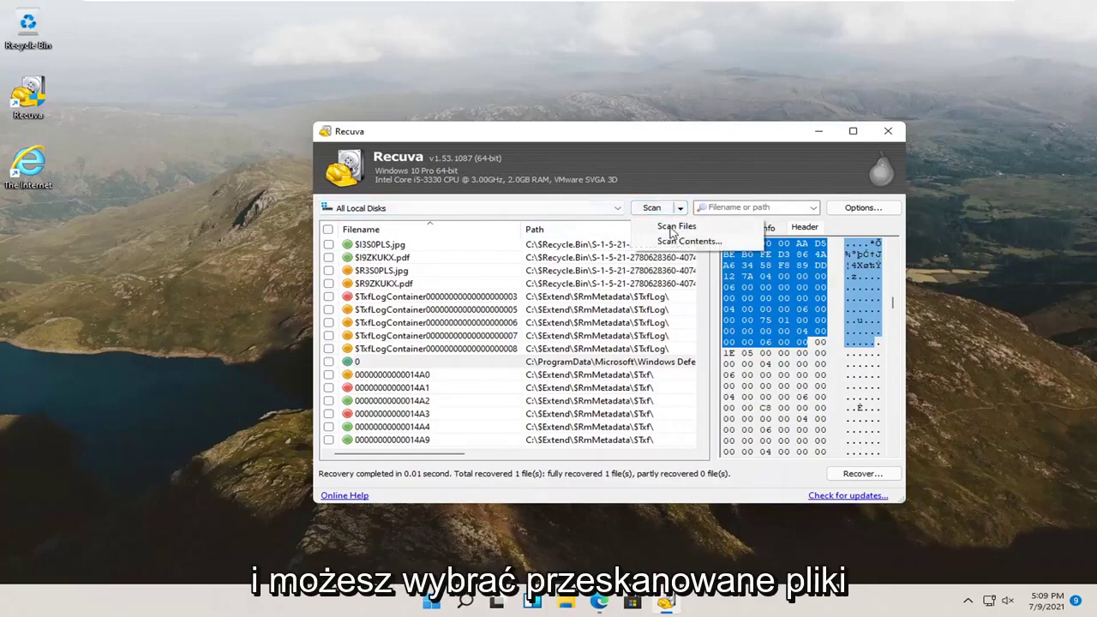
{"action": "left_click", "coordinate": [595, 214]}
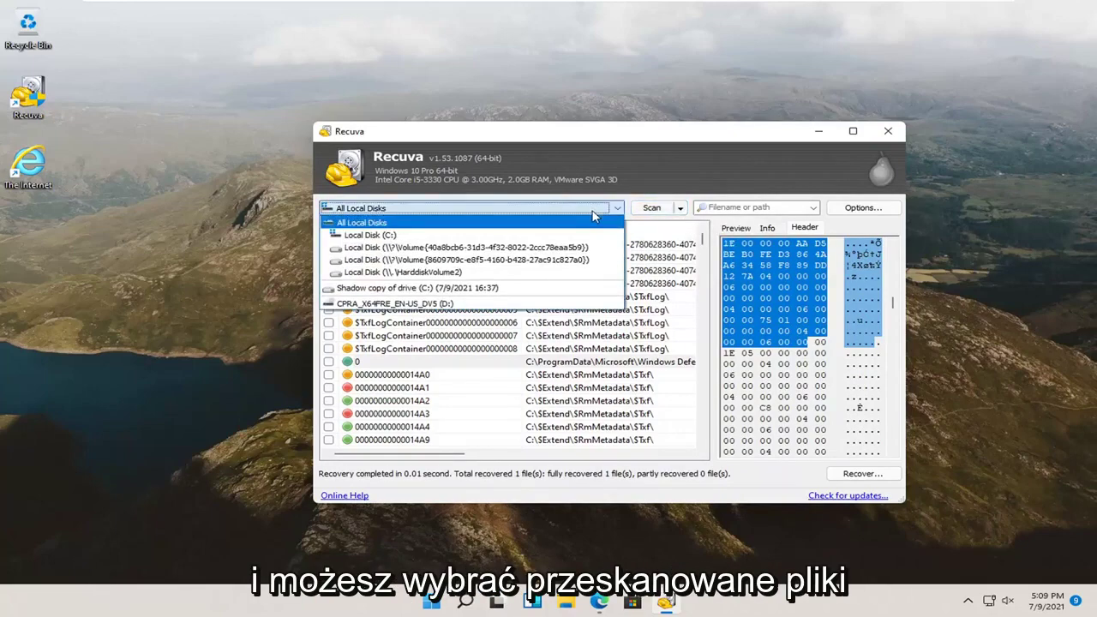
{"action": "left_click", "coordinate": [680, 208]}
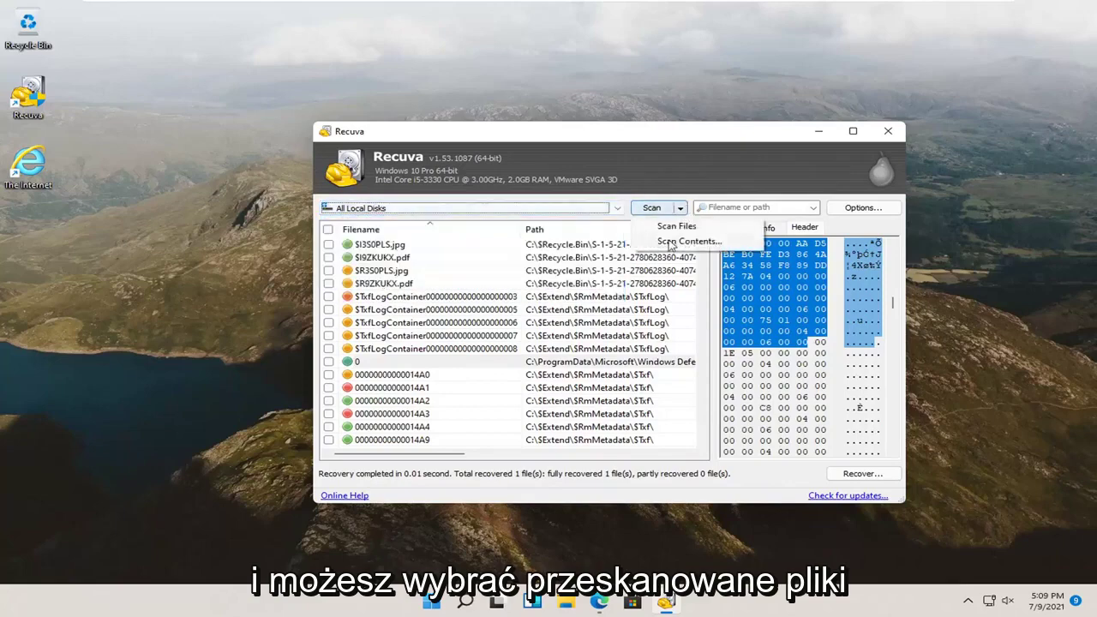
{"action": "left_click", "coordinate": [668, 229]}
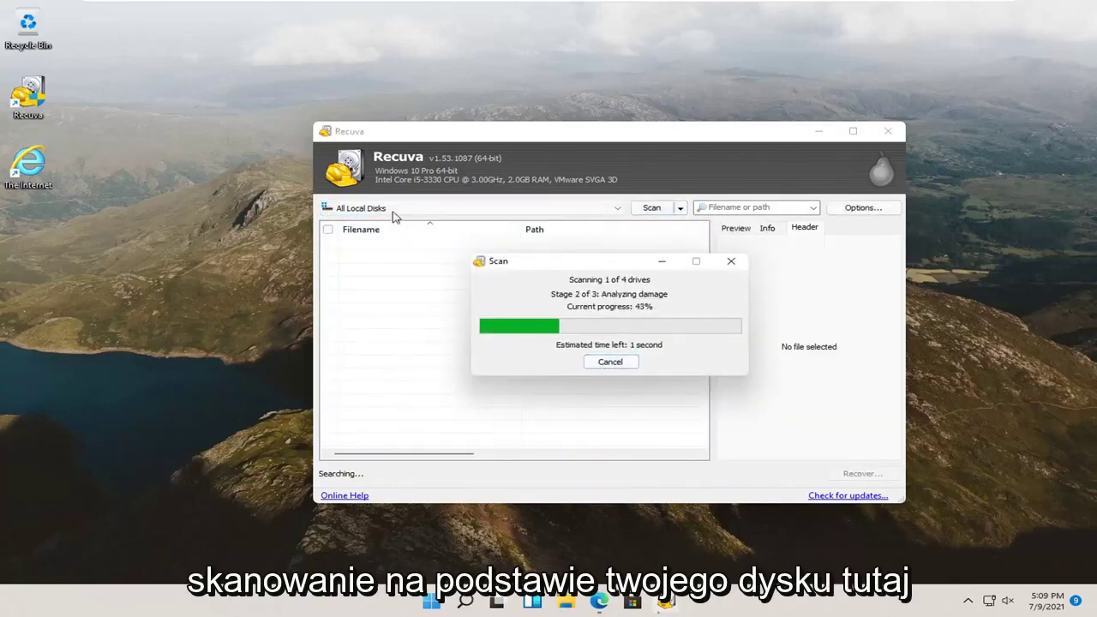
{"action": "left_click", "coordinate": [611, 362]}
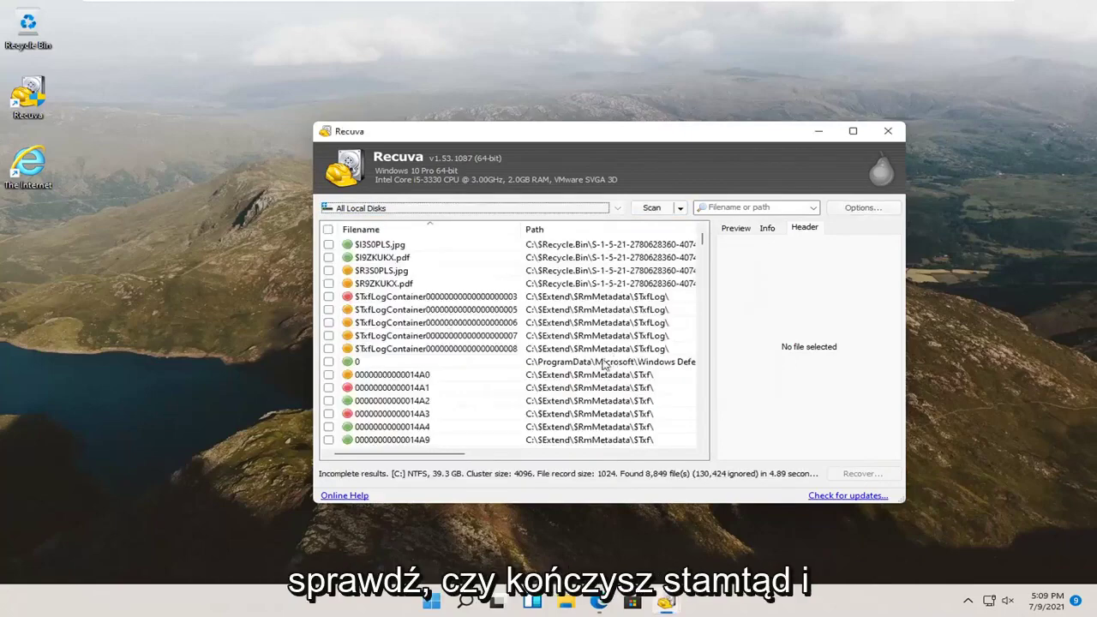
Step: Browse the Actions, Advanced, Drives and Privacy options without changes, then close Recuva
{"action": "left_click", "coordinate": [864, 212]}
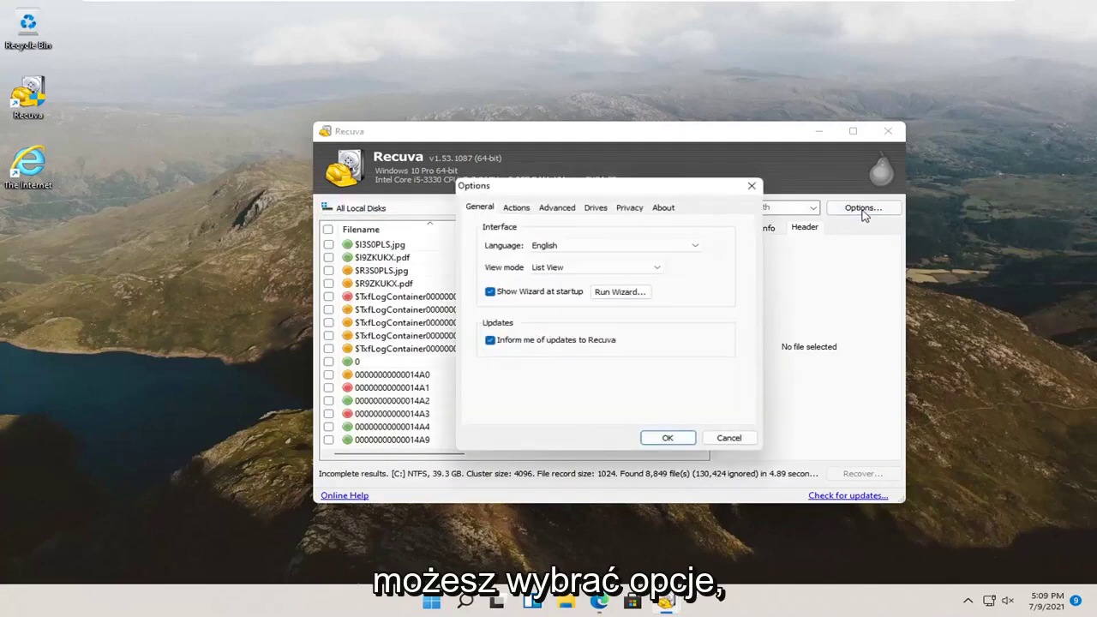
{"action": "left_click", "coordinate": [516, 209]}
{"action": "left_click", "coordinate": [553, 209]}
{"action": "left_click", "coordinate": [588, 211]}
{"action": "left_click", "coordinate": [630, 211]}
{"action": "left_click", "coordinate": [596, 209]}
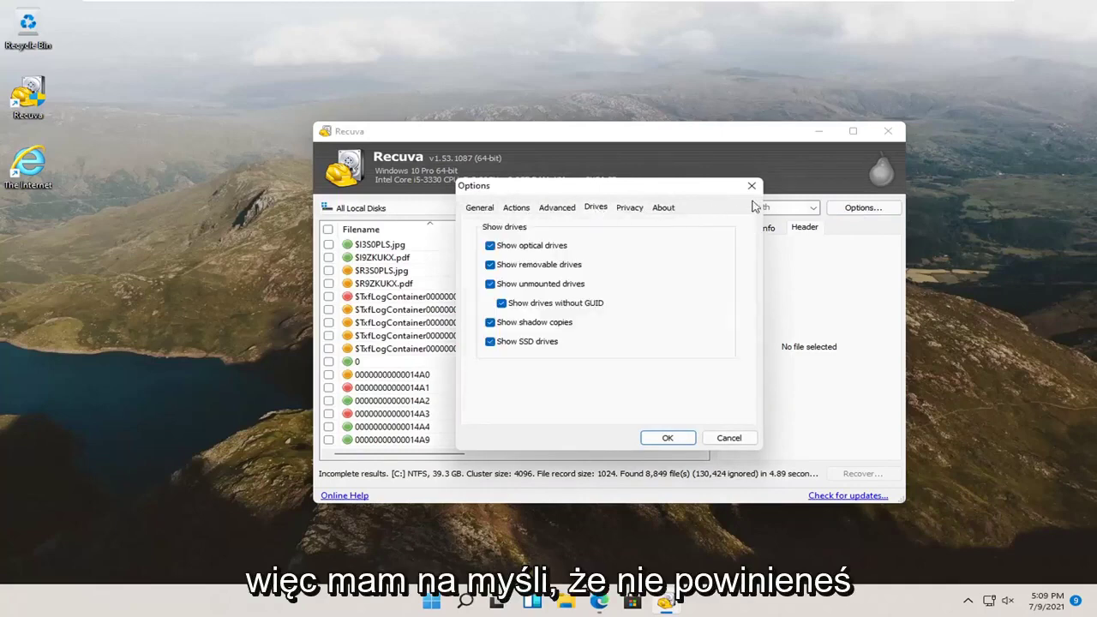
{"action": "key", "text": "Escape"}
{"action": "left_click", "coordinate": [887, 131]}
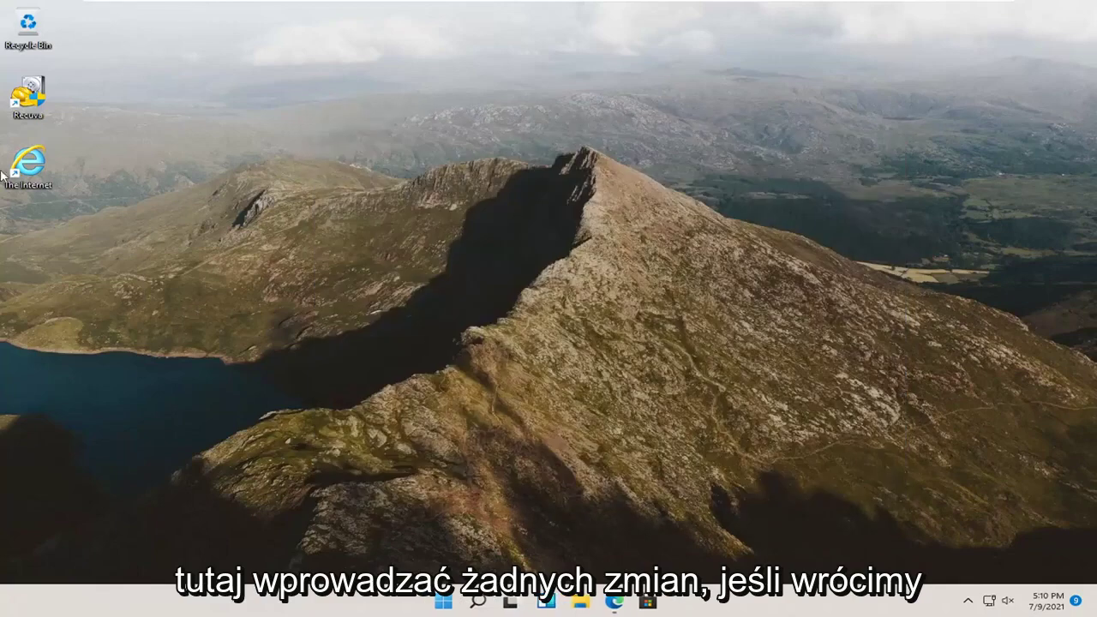
Step: Relaunch Recuva from its desktop shortcut and approve the UAC prompt
{"action": "left_click", "coordinate": [28, 101]}
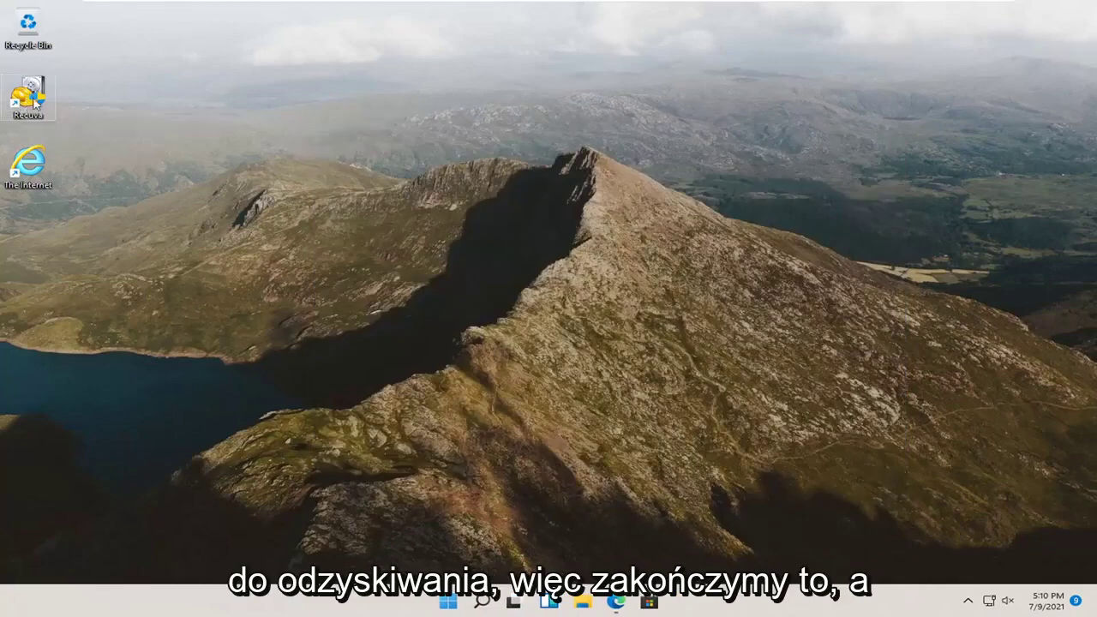
{"action": "double_click", "coordinate": [33, 100]}
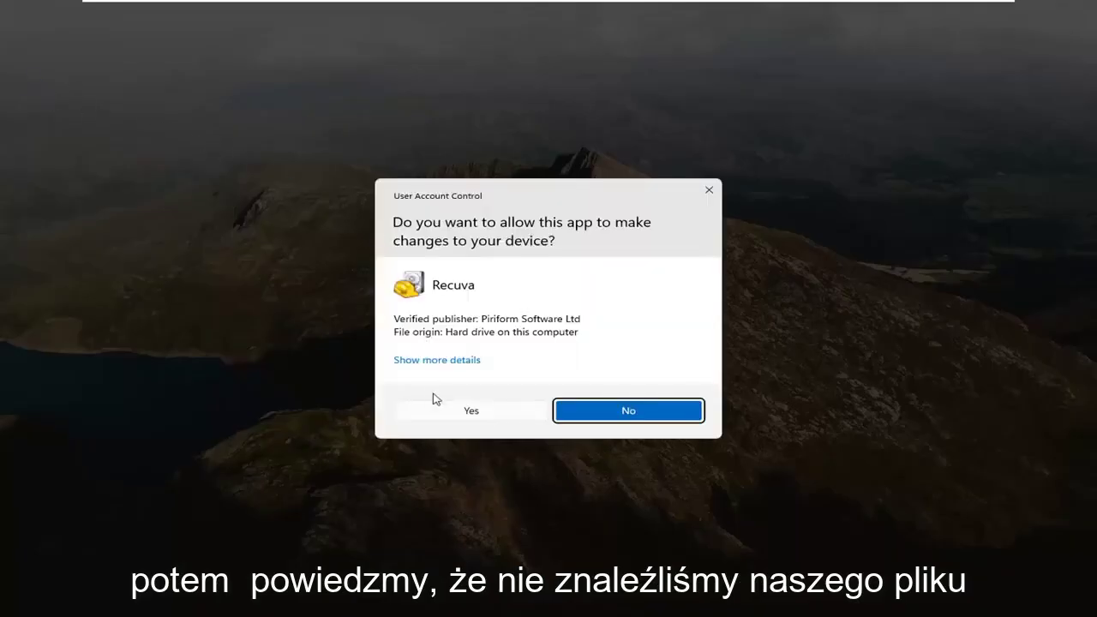
{"action": "left_click", "coordinate": [445, 412]}
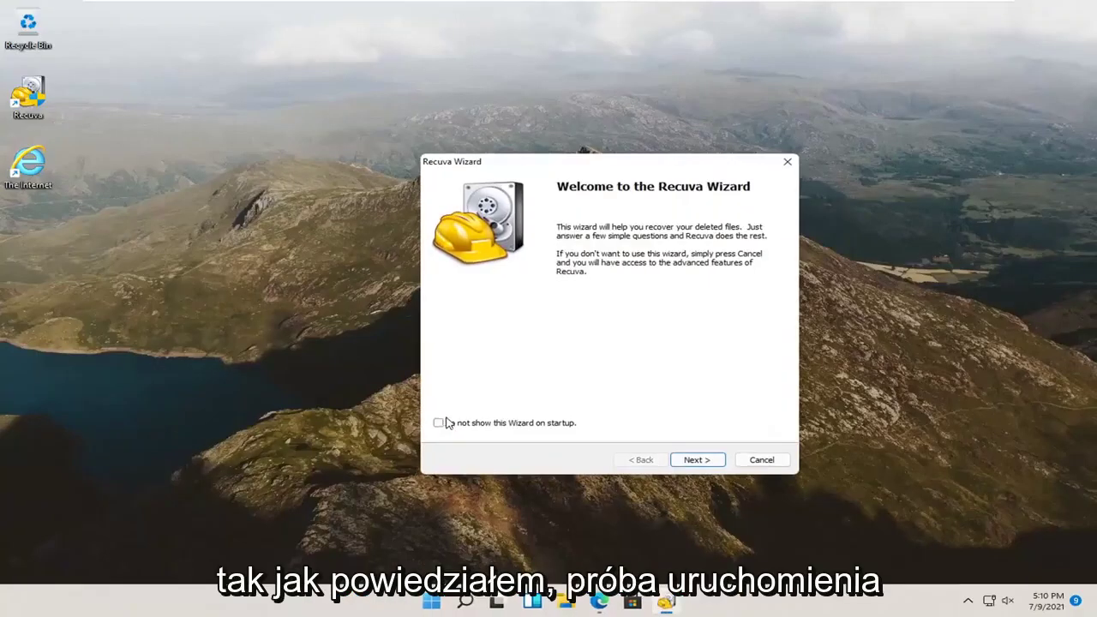
Step: Step through the wizard choosing a file type and 'everywhere on the computer', then start a Deep Scan
{"action": "left_click", "coordinate": [689, 462]}
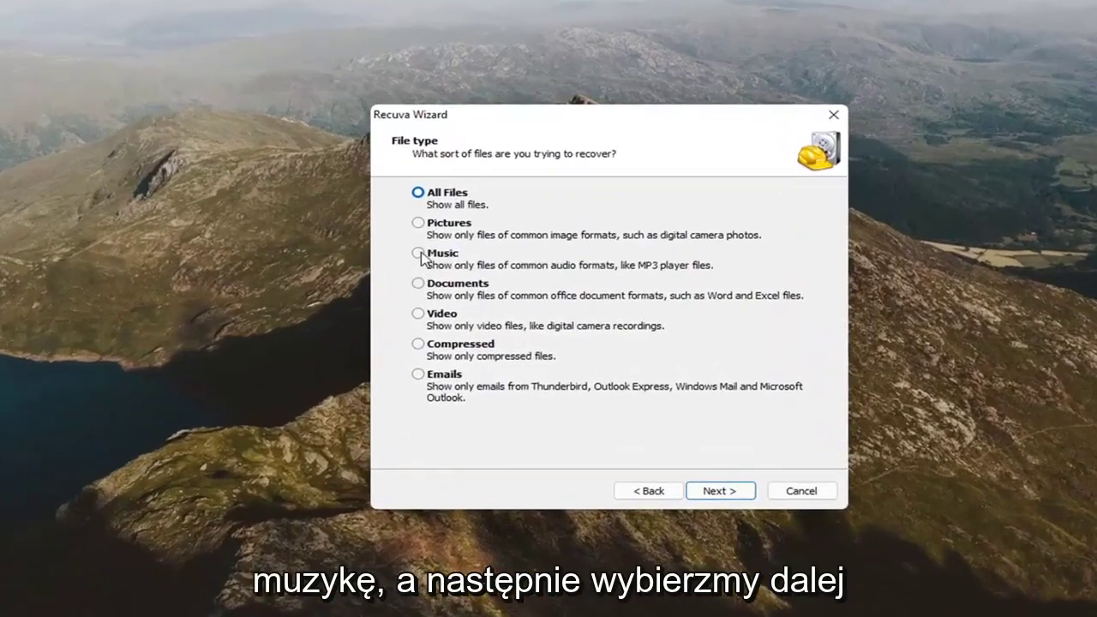
{"action": "left_click", "coordinate": [418, 255]}
{"action": "left_click", "coordinate": [722, 496]}
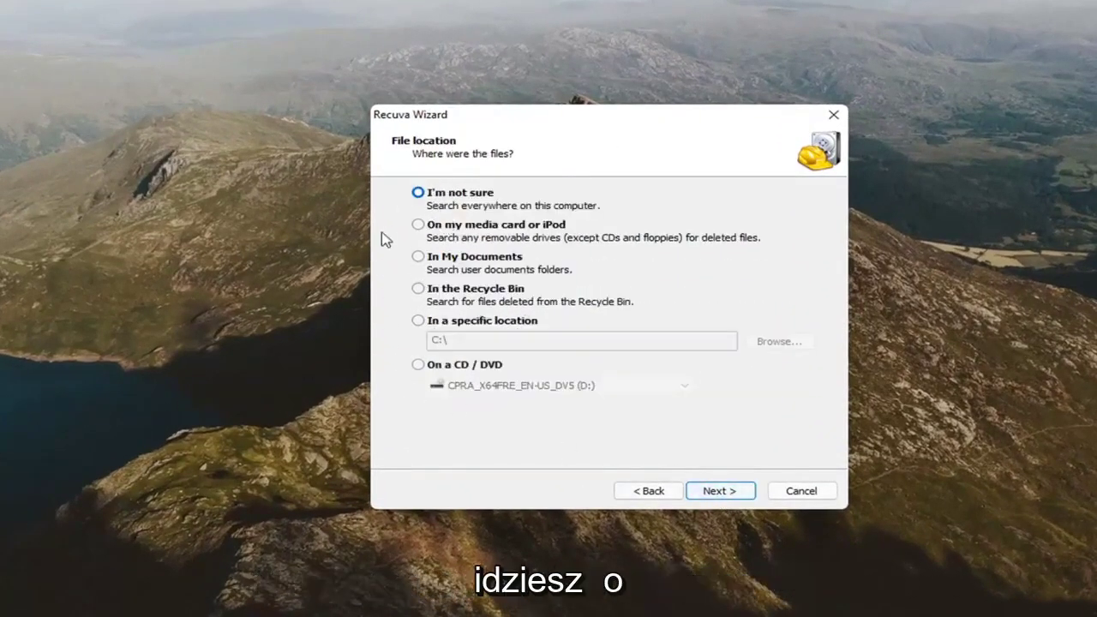
{"action": "left_click", "coordinate": [718, 491]}
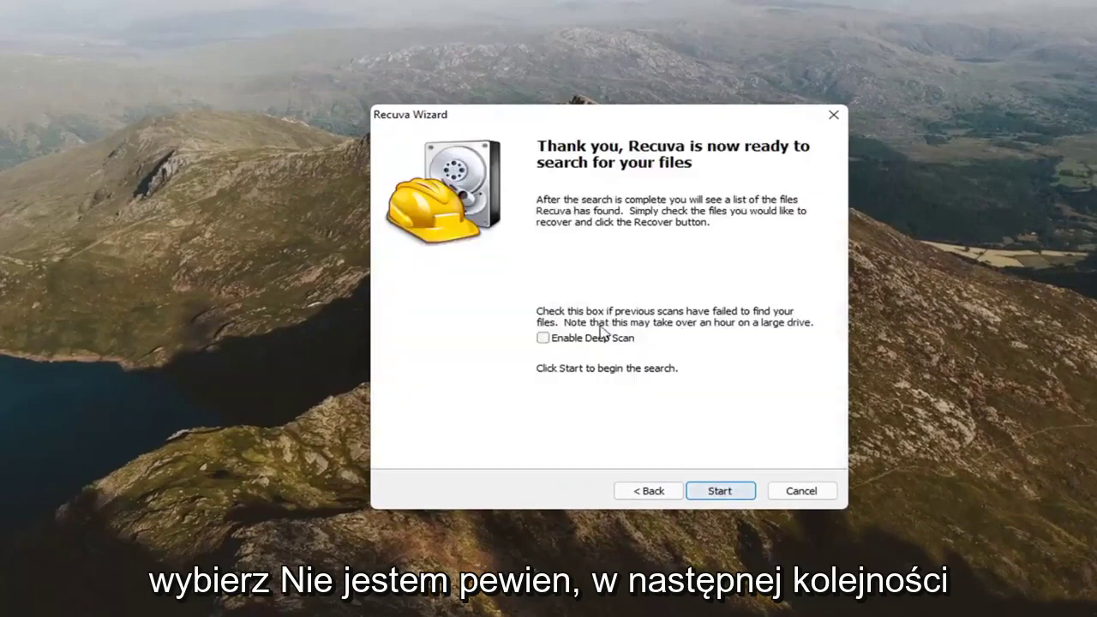
{"action": "left_click", "coordinate": [542, 338]}
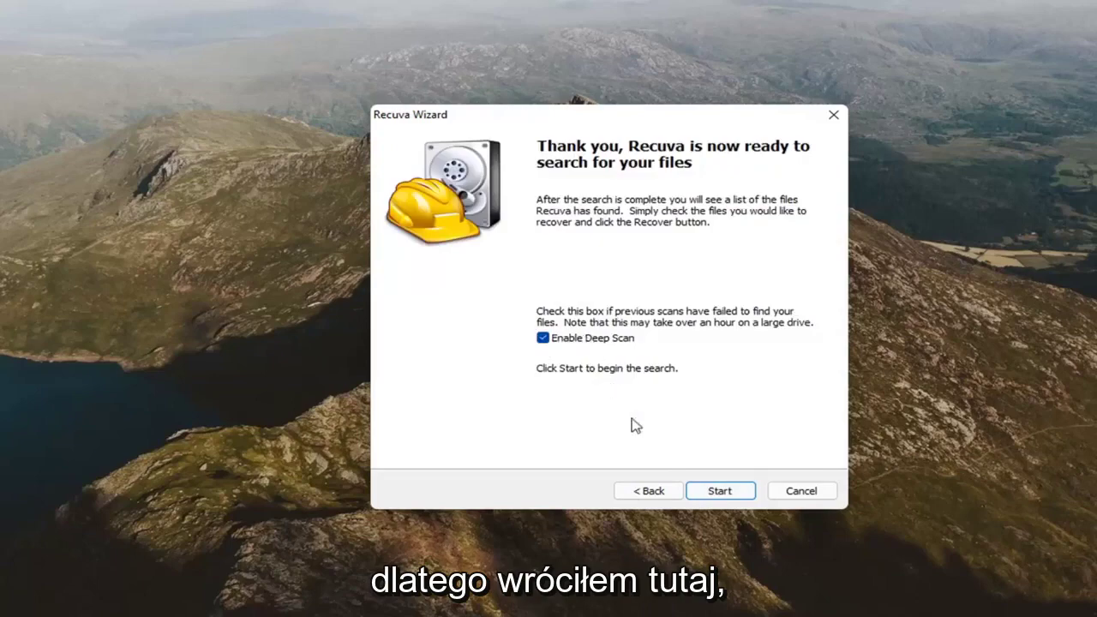
{"action": "left_click", "coordinate": [717, 494]}
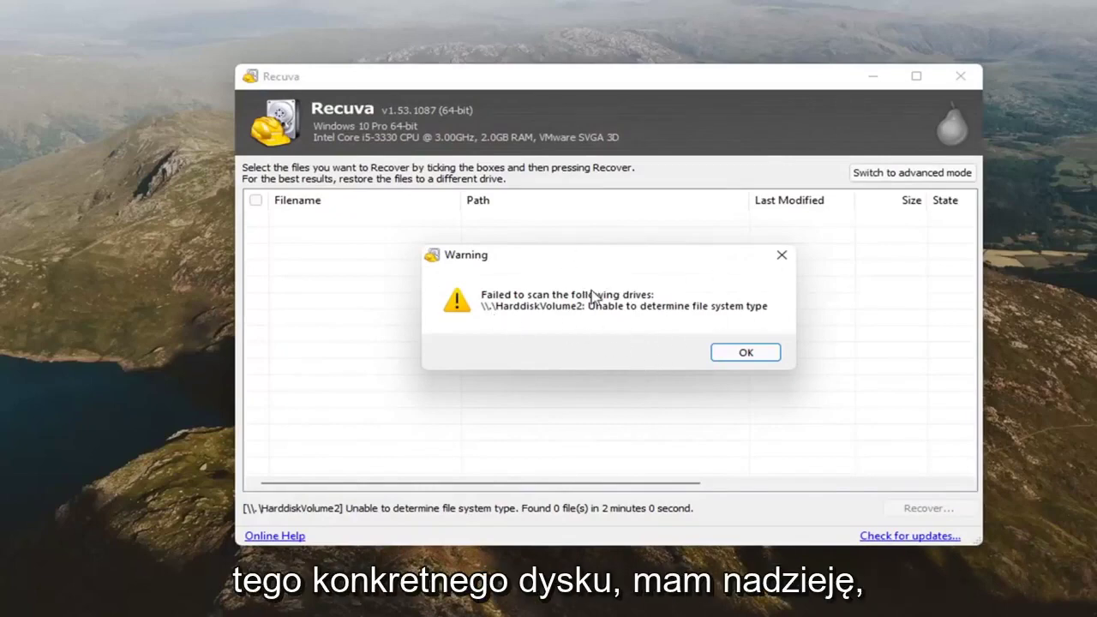
Step: Dismiss the warning that HarddiskVolume2's file system couldn't be determined
{"action": "left_click", "coordinate": [780, 259]}
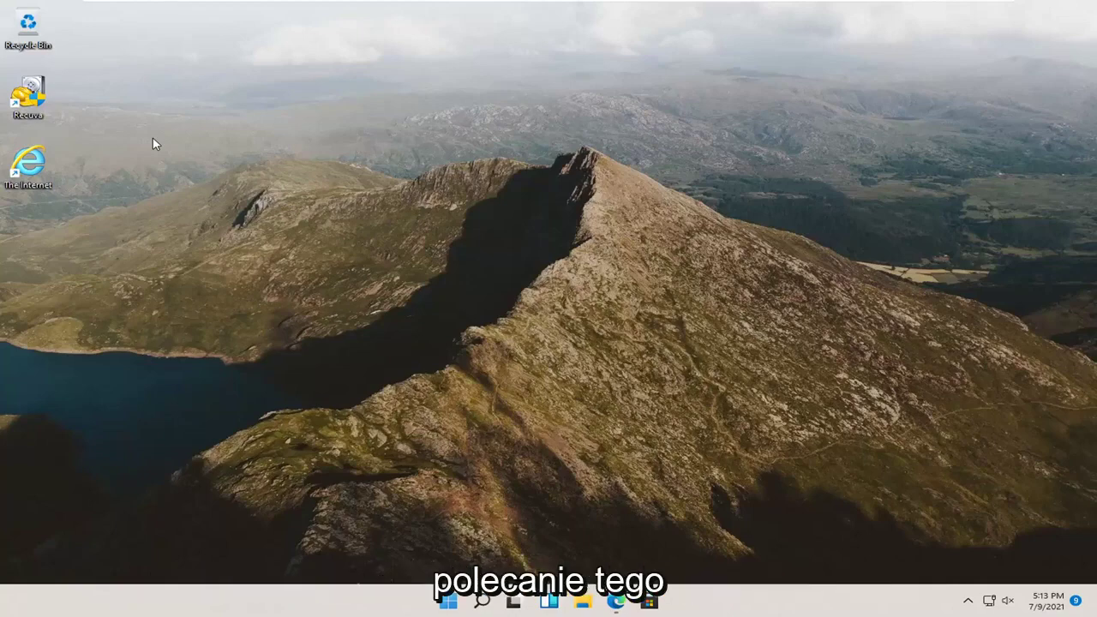
{"action": "left_click_drag", "start_coordinate": [227, 94], "coordinate": [615, 327]}
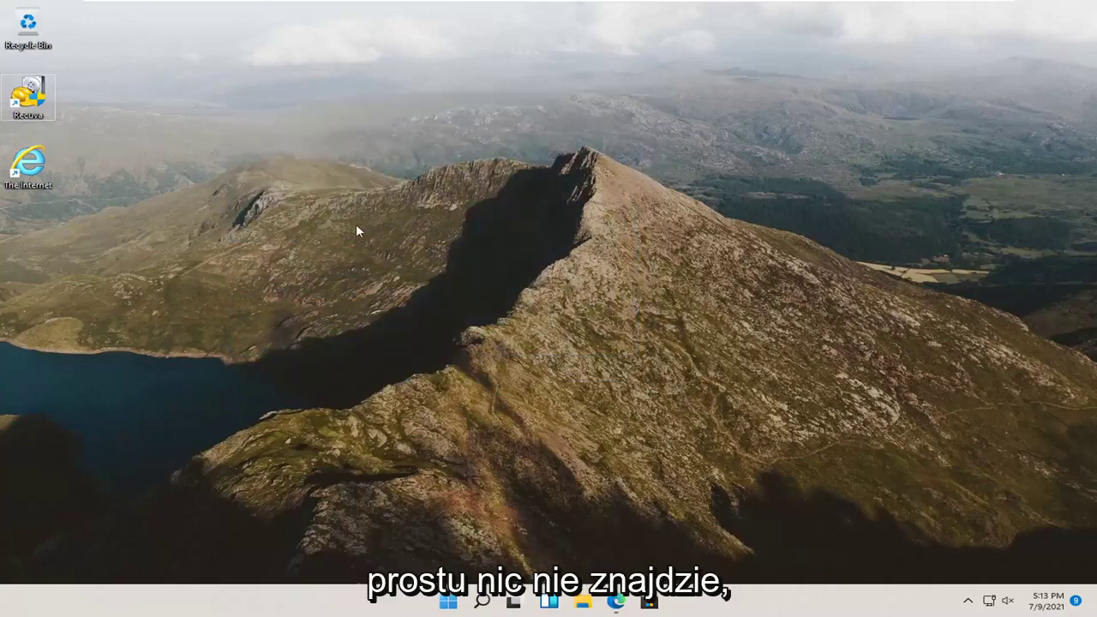